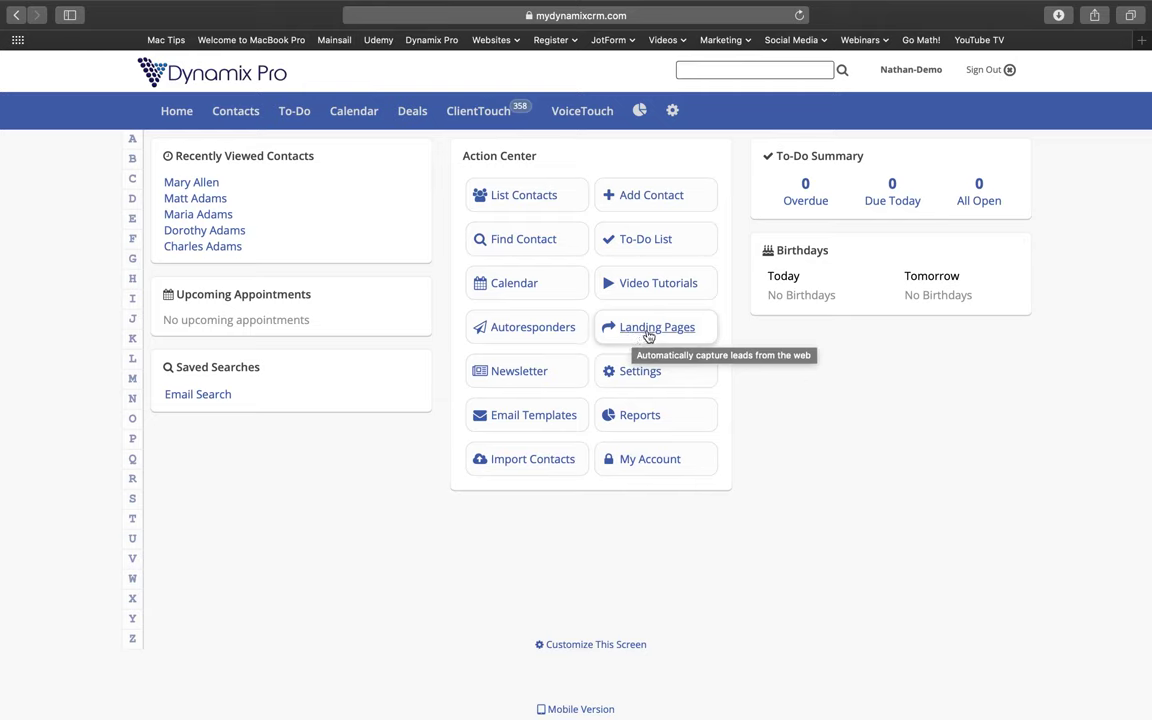
Open the Home Buyer Class landing page from Landing Pages and scroll to its speaker cards.
left_click(648, 337)
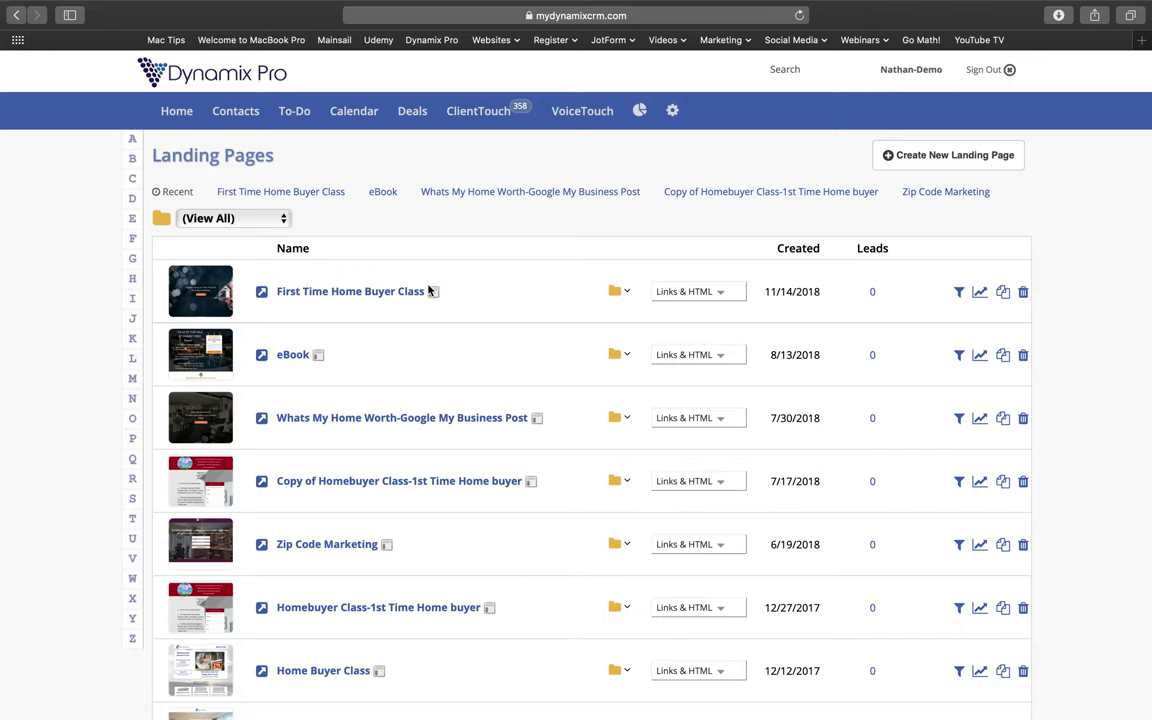
scroll(386, 548, "down", 3)
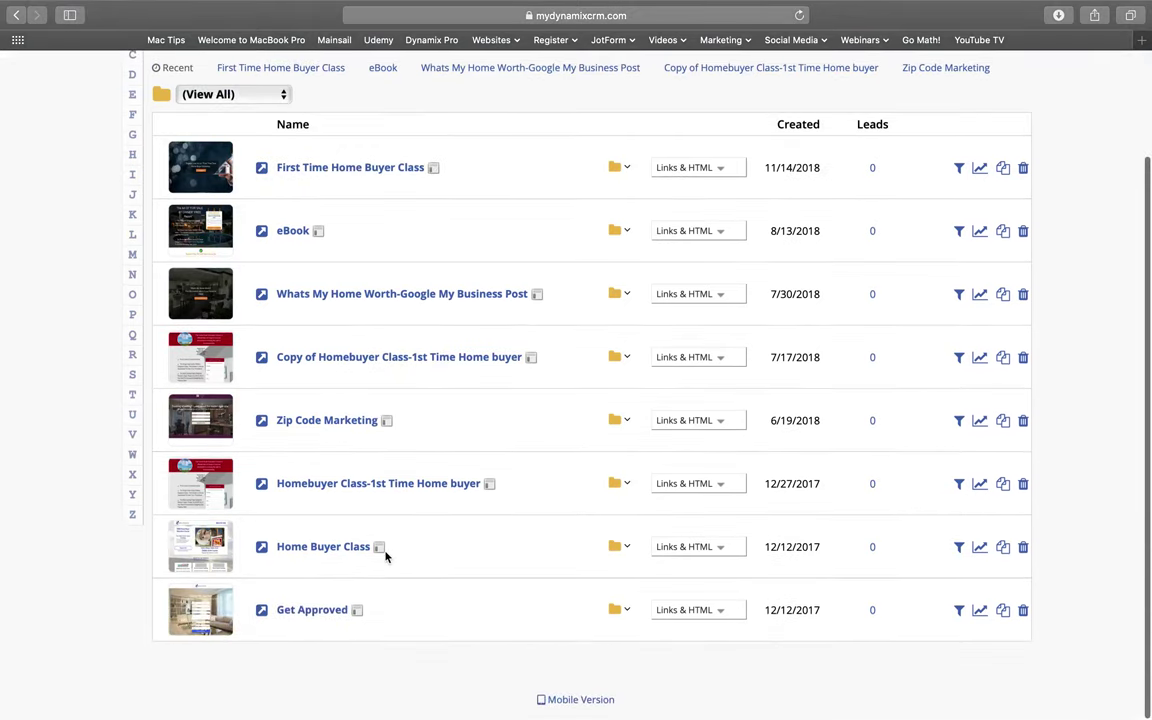
left_click(318, 549)
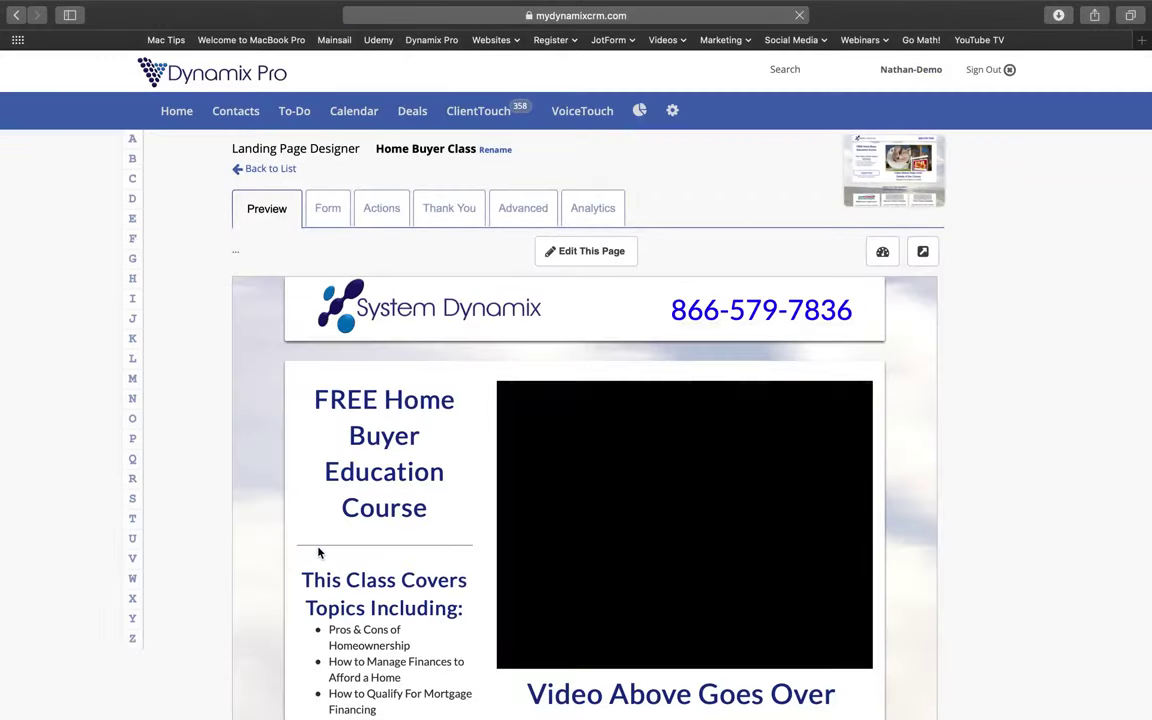
scroll(750, 453, "down", 3)
scroll(749, 453, "down", 5)
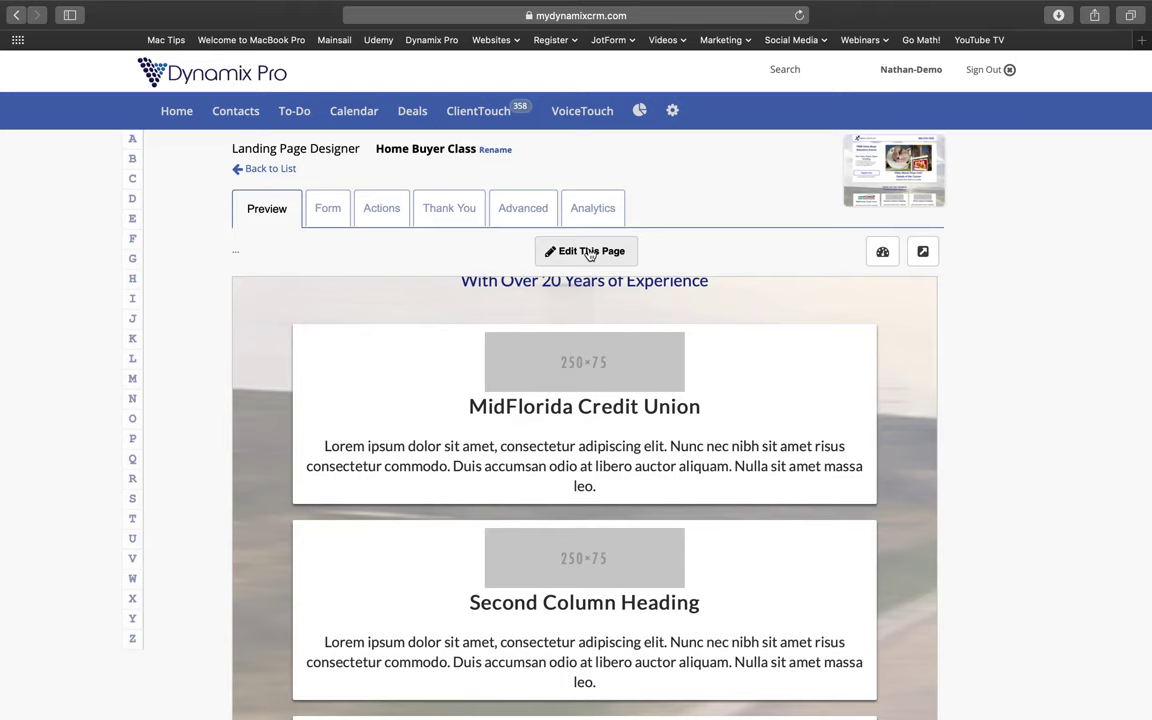
Enter page editing, open the First Column item and select its 250×75 placeholder image.
left_click(589, 252)
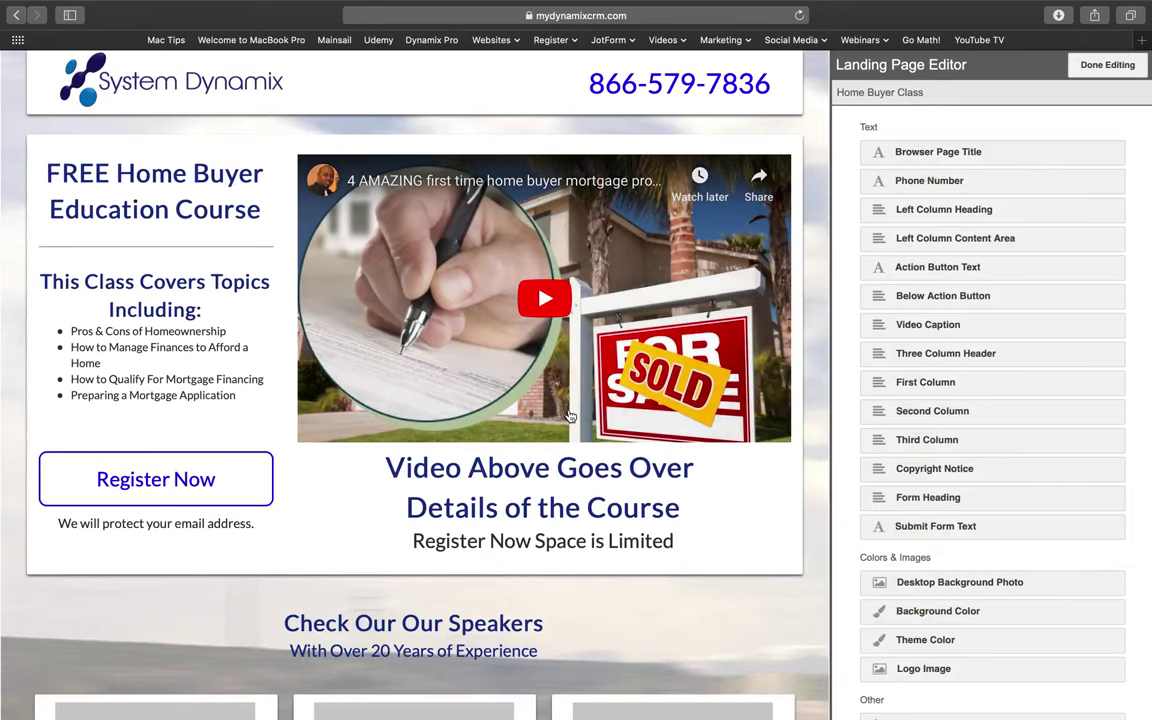
scroll(569, 415, "down", 5)
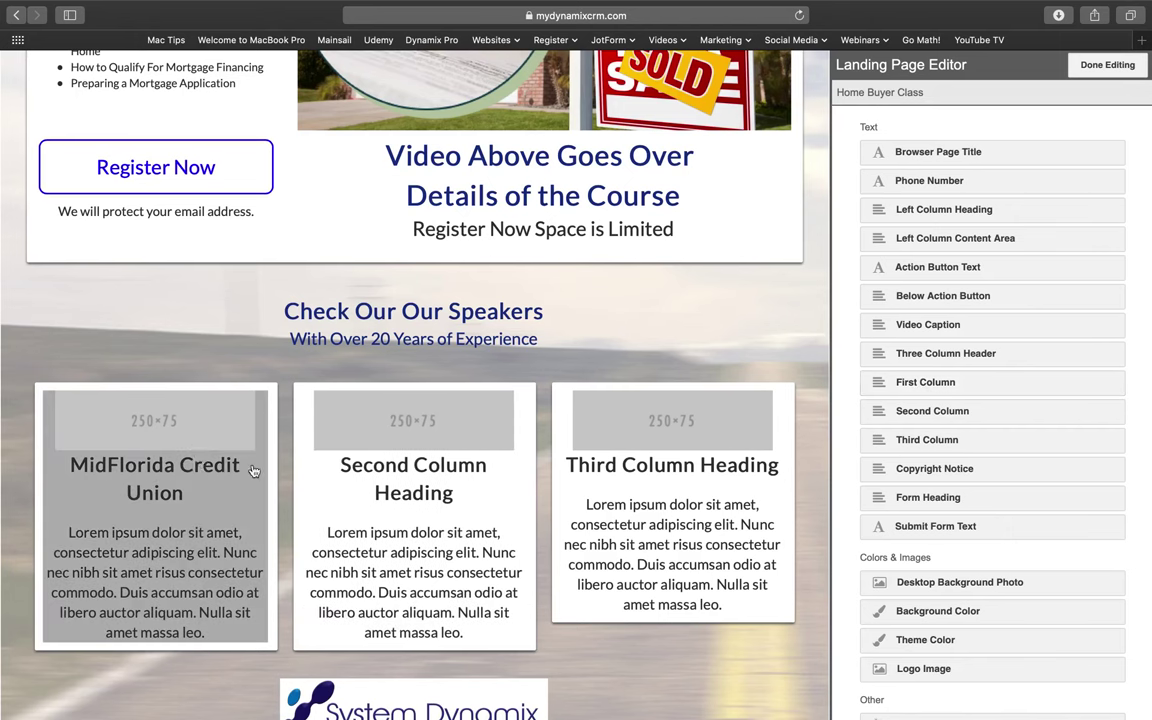
left_click(928, 384)
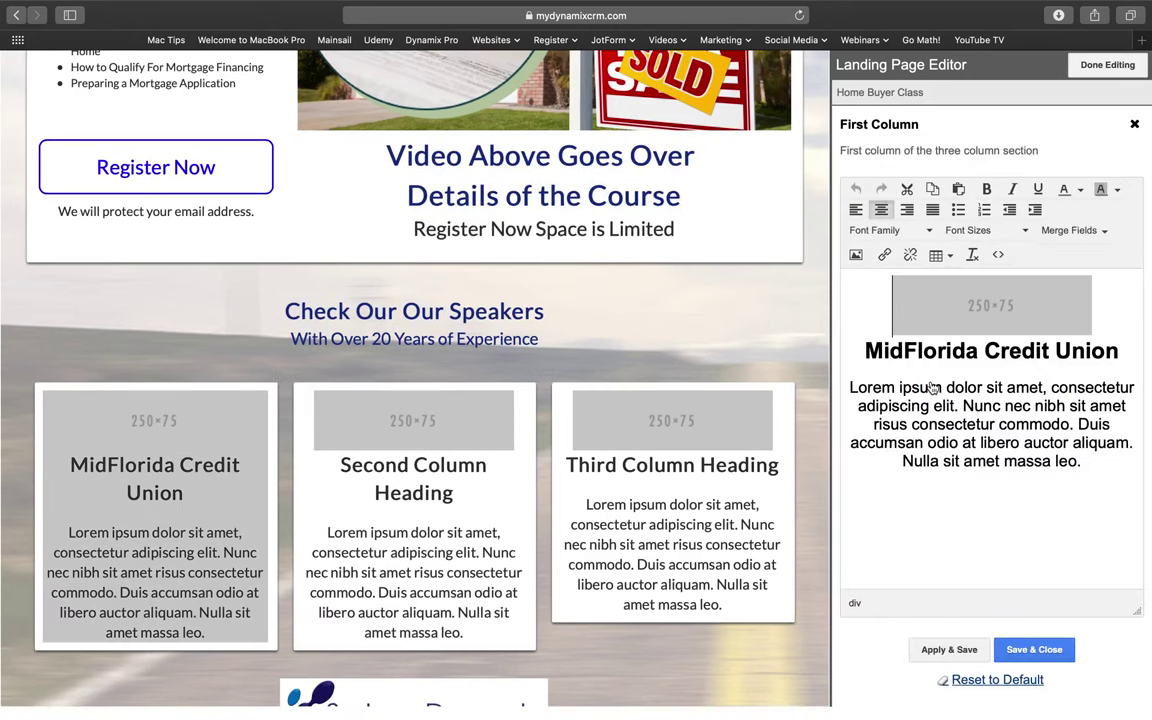
left_click(970, 318)
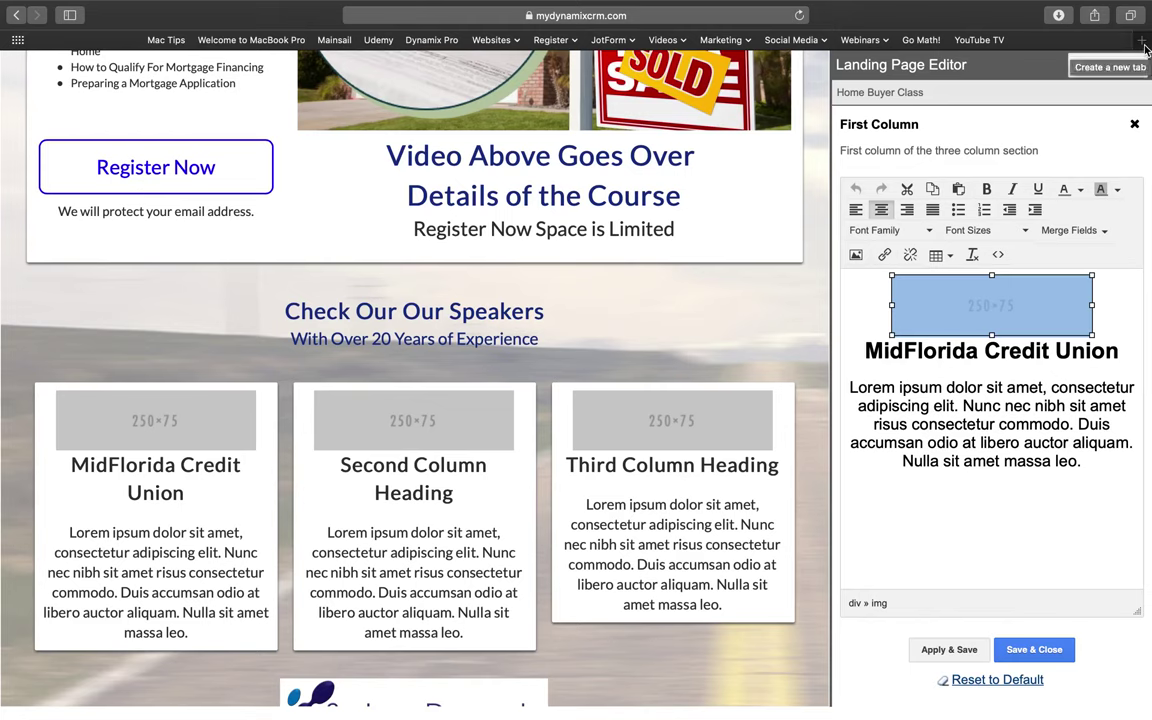
Load canva.com in a new browser tab and bring up the sign-up form.
left_click(1143, 46)
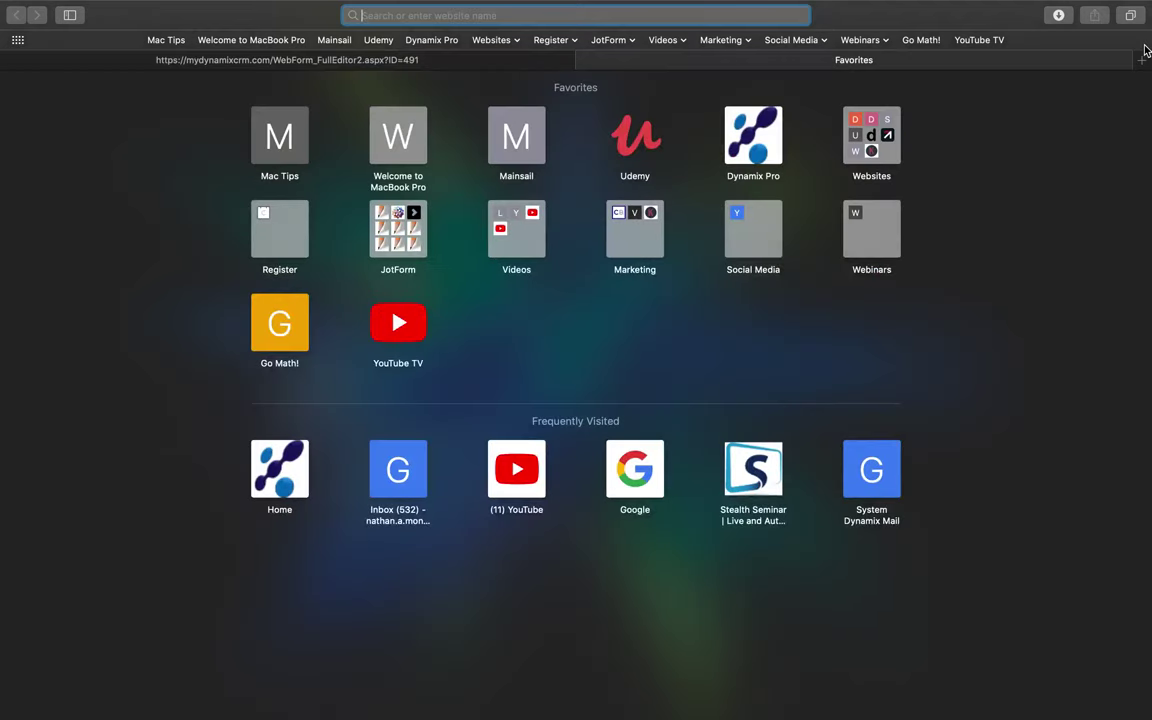
type("canva.com")
key("Return")
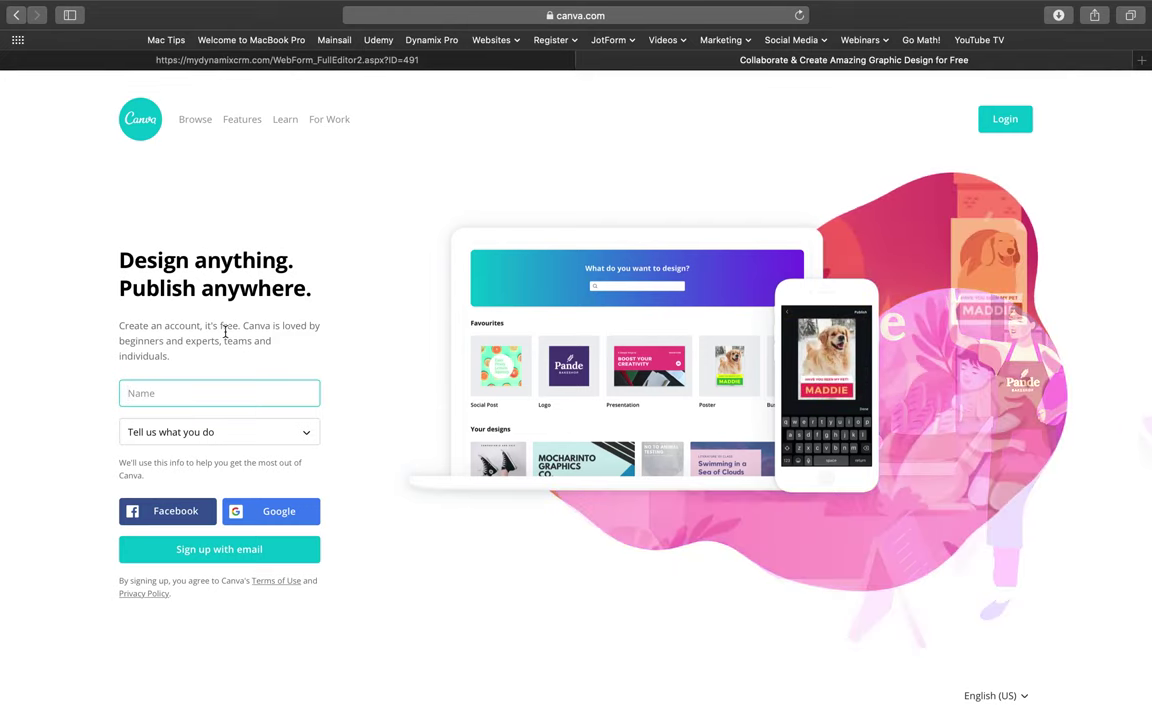
left_click(225, 389)
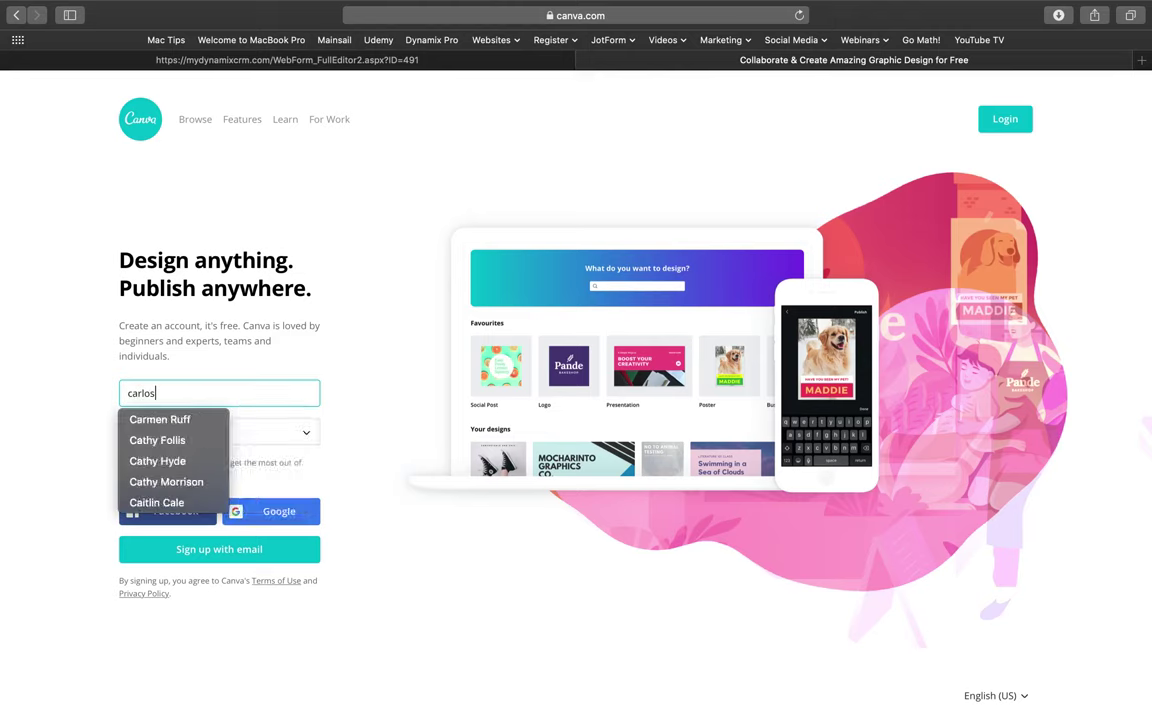
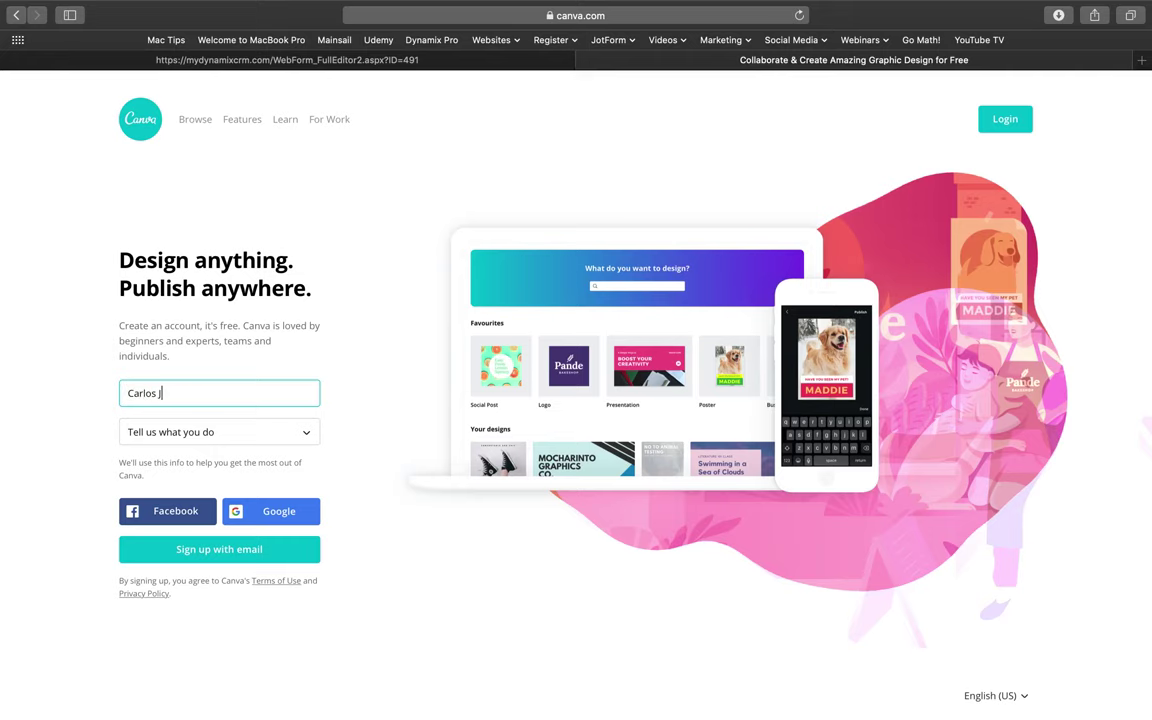
Choose Small business (startup, blog) as what you do.
key("super+l")
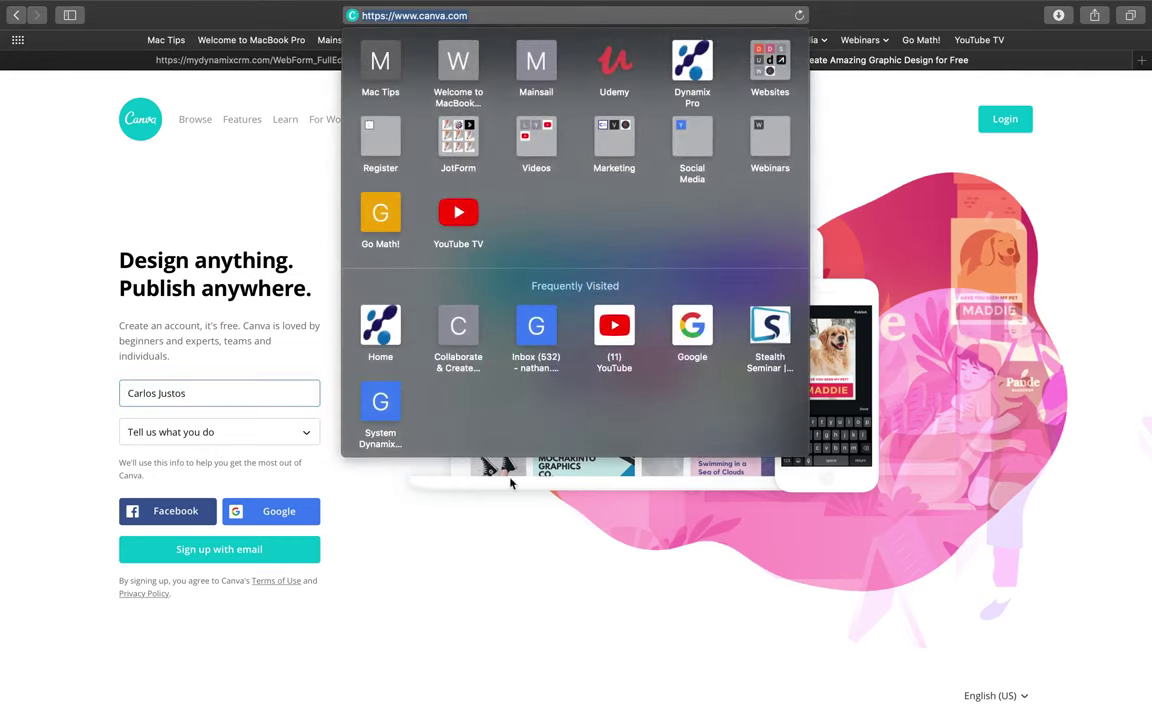
left_click(259, 450)
left_click(259, 450)
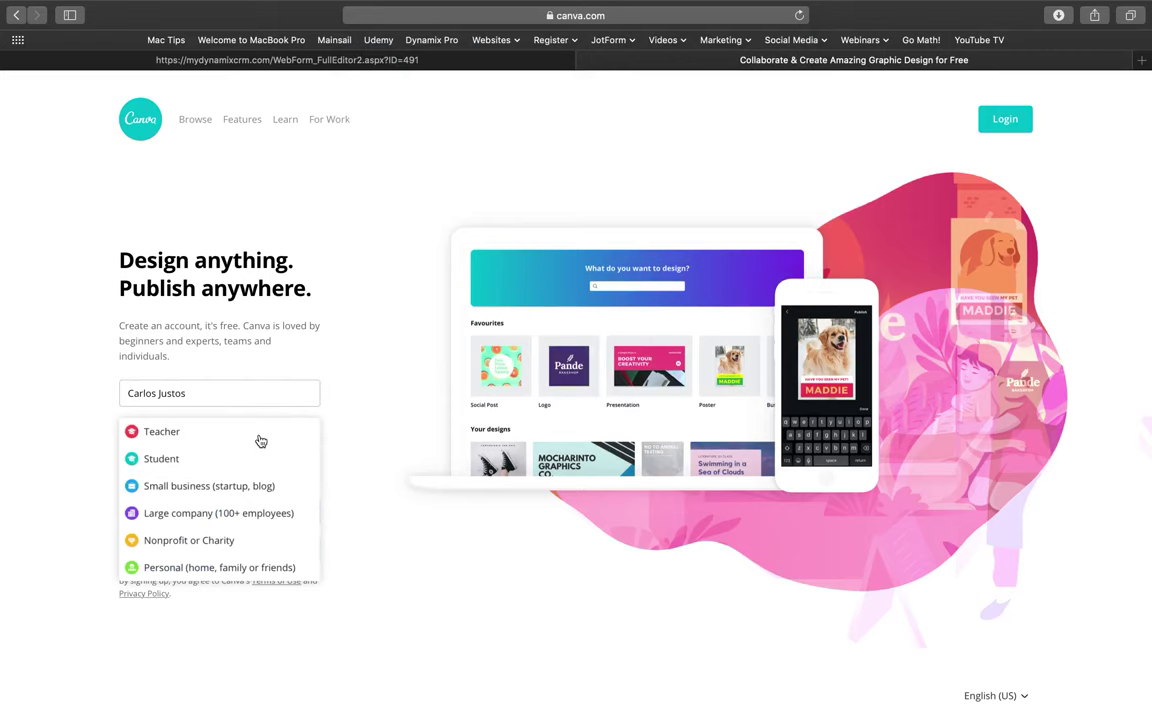
left_click(205, 487)
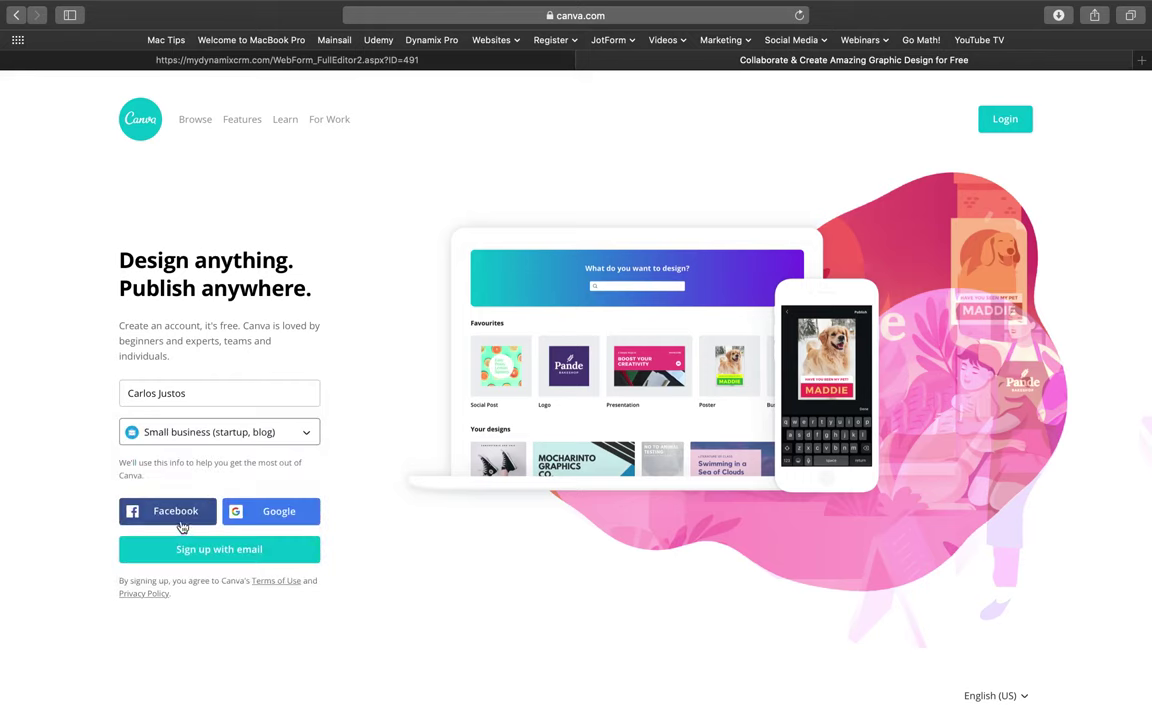
Sign up with e-mail, entering the account's e-mail address and a password.
left_click(233, 561)
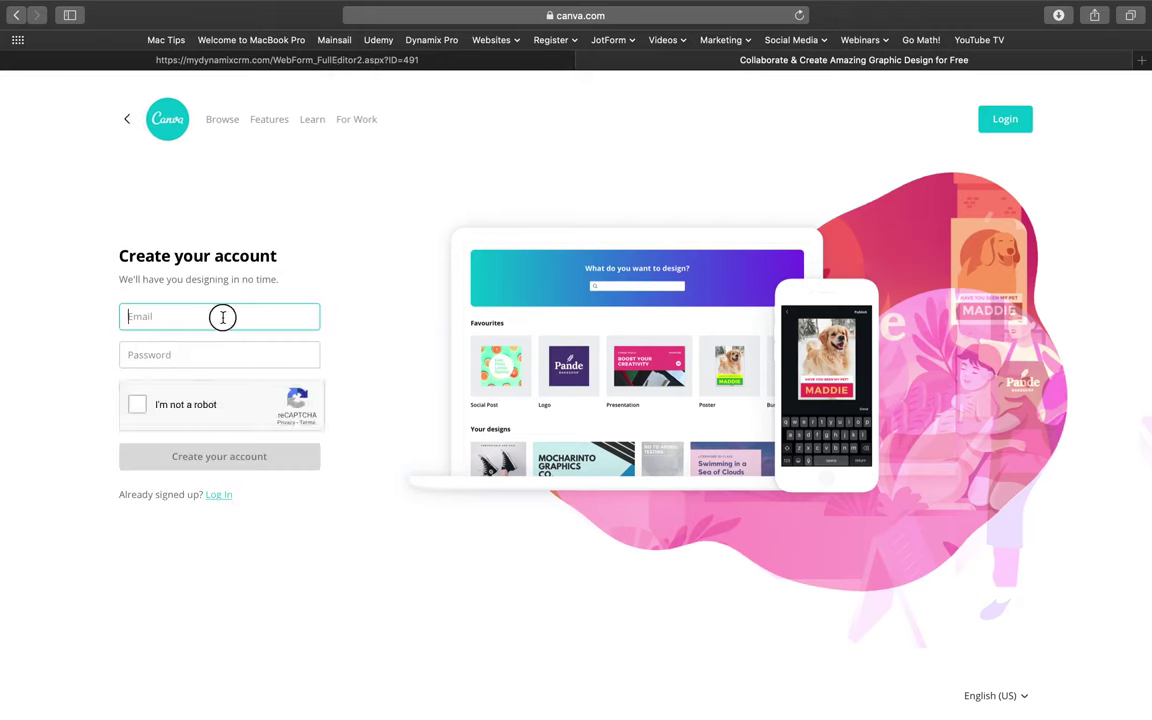
key("Tab")
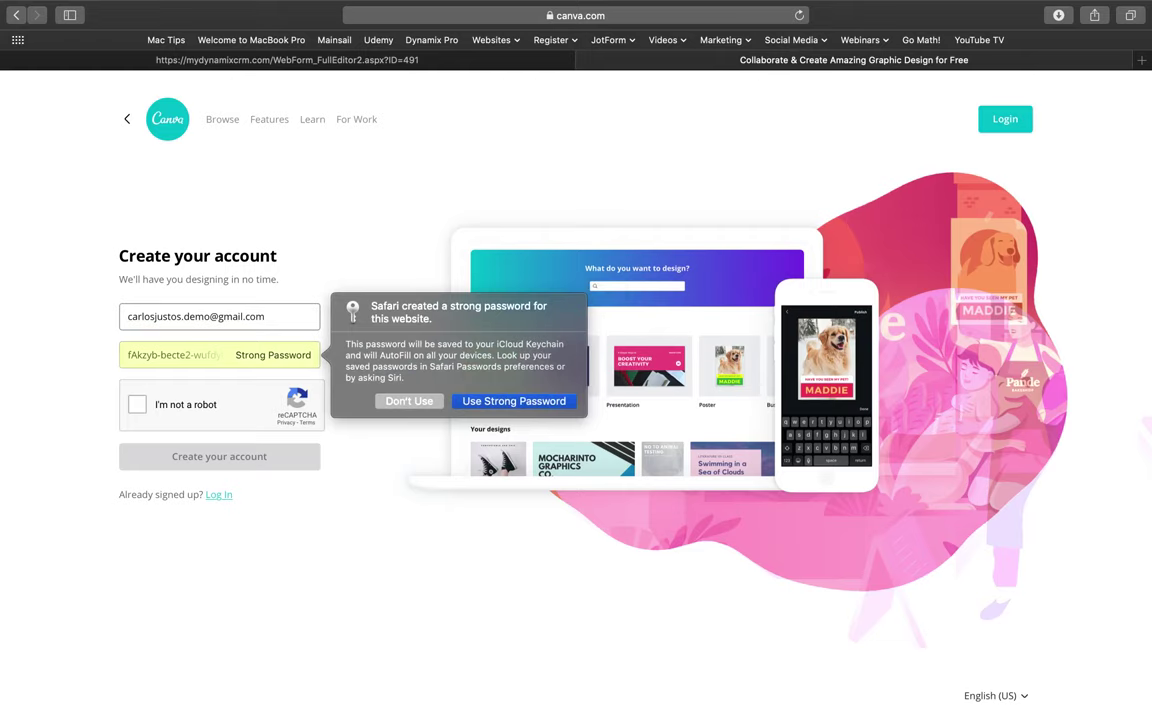
left_click(405, 400)
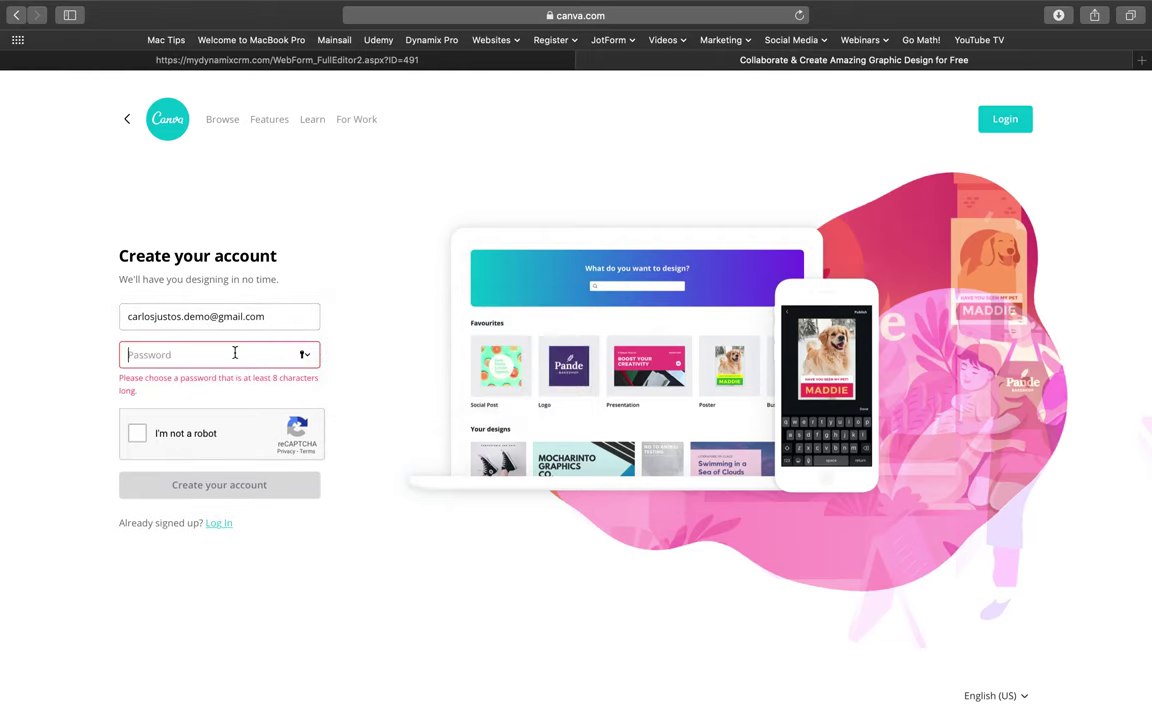
type("••••••••••")
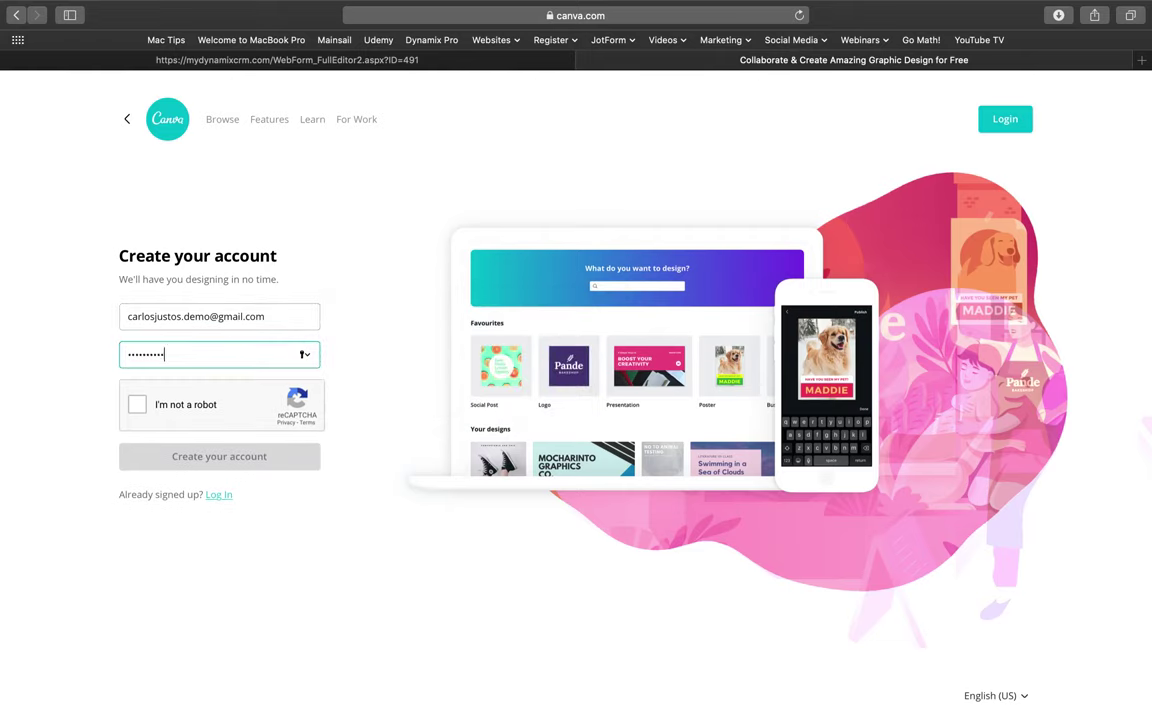
Pass the reCAPTCHA check by selecting the storefront tiles and verifying.
left_click(138, 405)
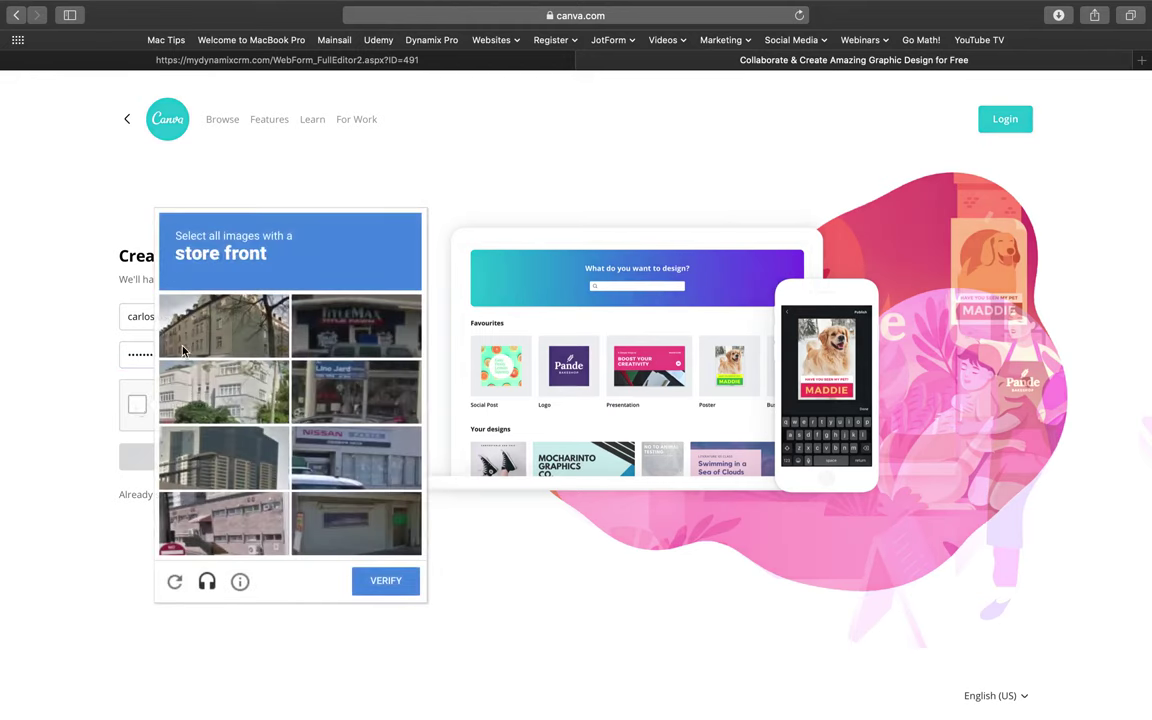
left_click(346, 329)
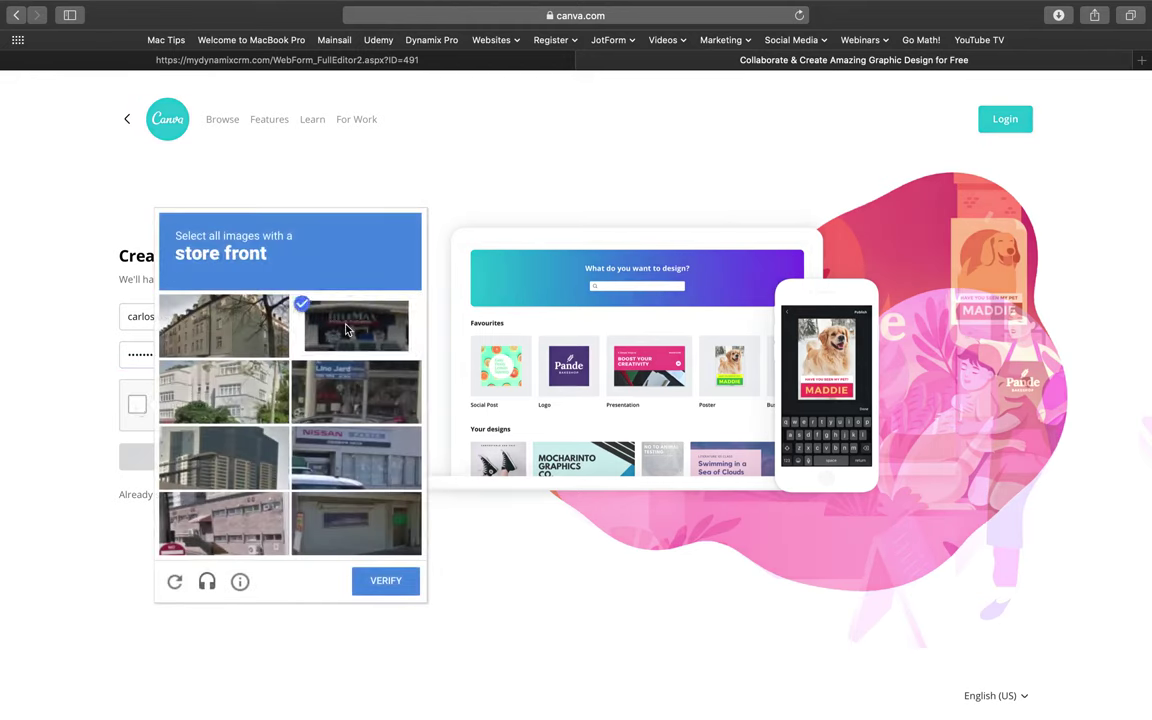
left_click(350, 392)
left_click(342, 449)
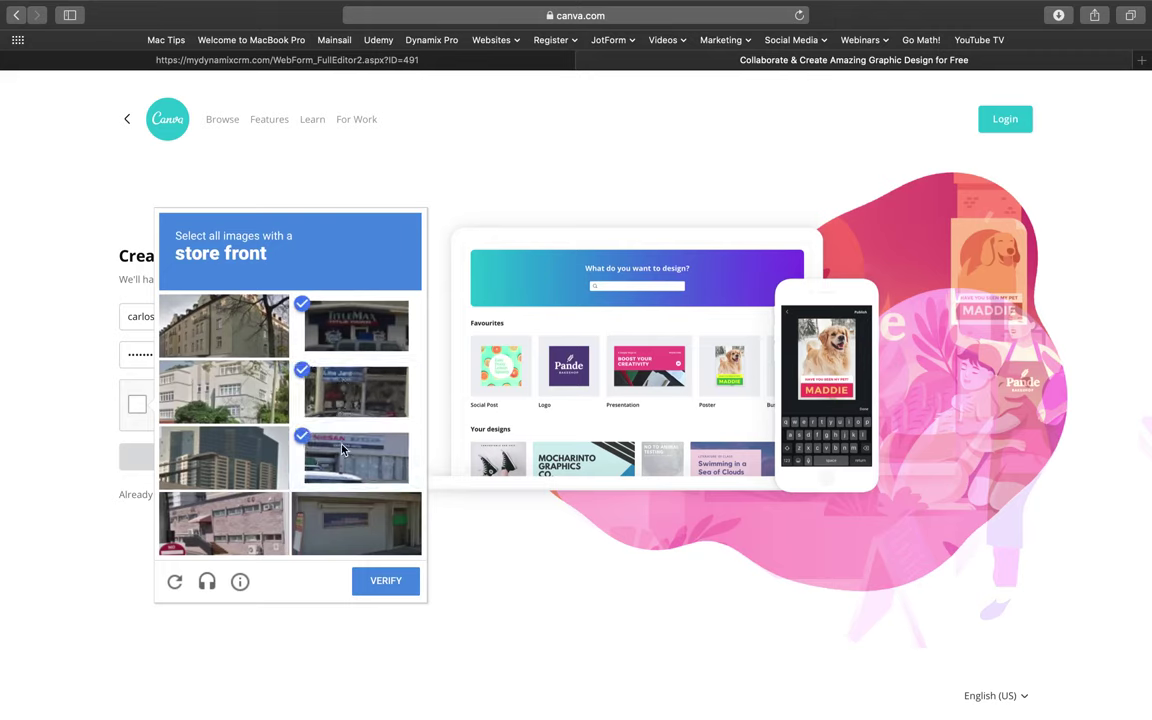
left_click(384, 584)
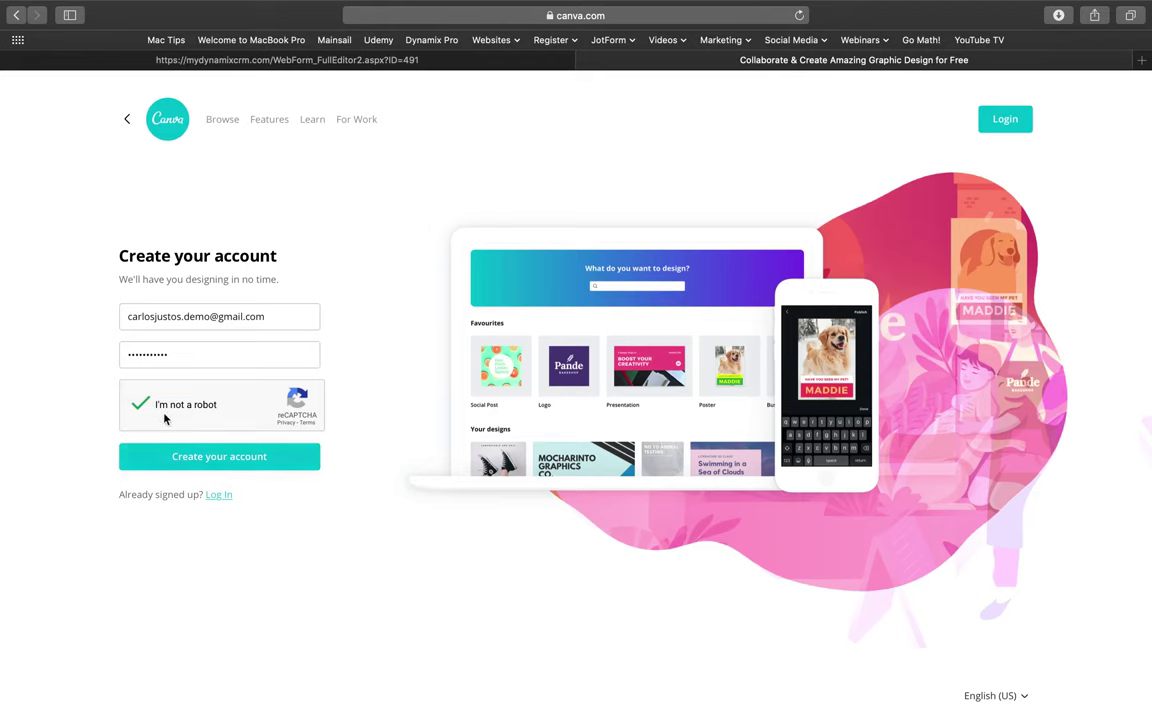
Change the e-mail's user part to a different address, create the account, and decline saving the password.
left_click(216, 459)
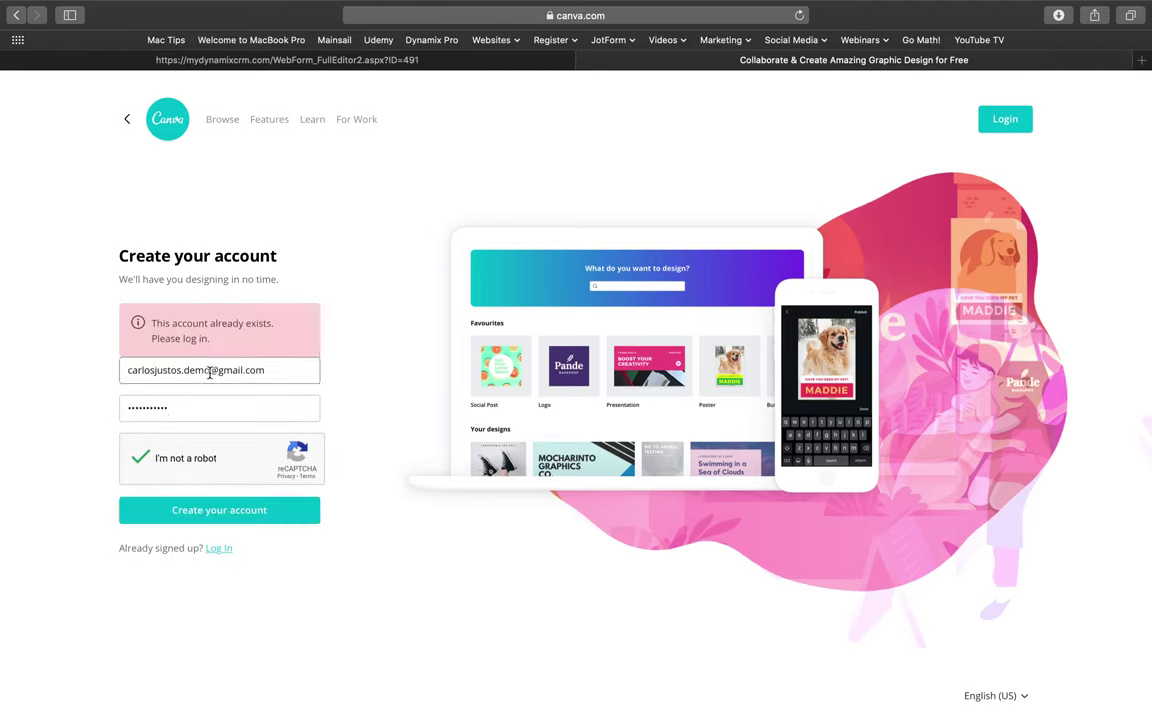
left_click_drag(209, 370, 74, 372)
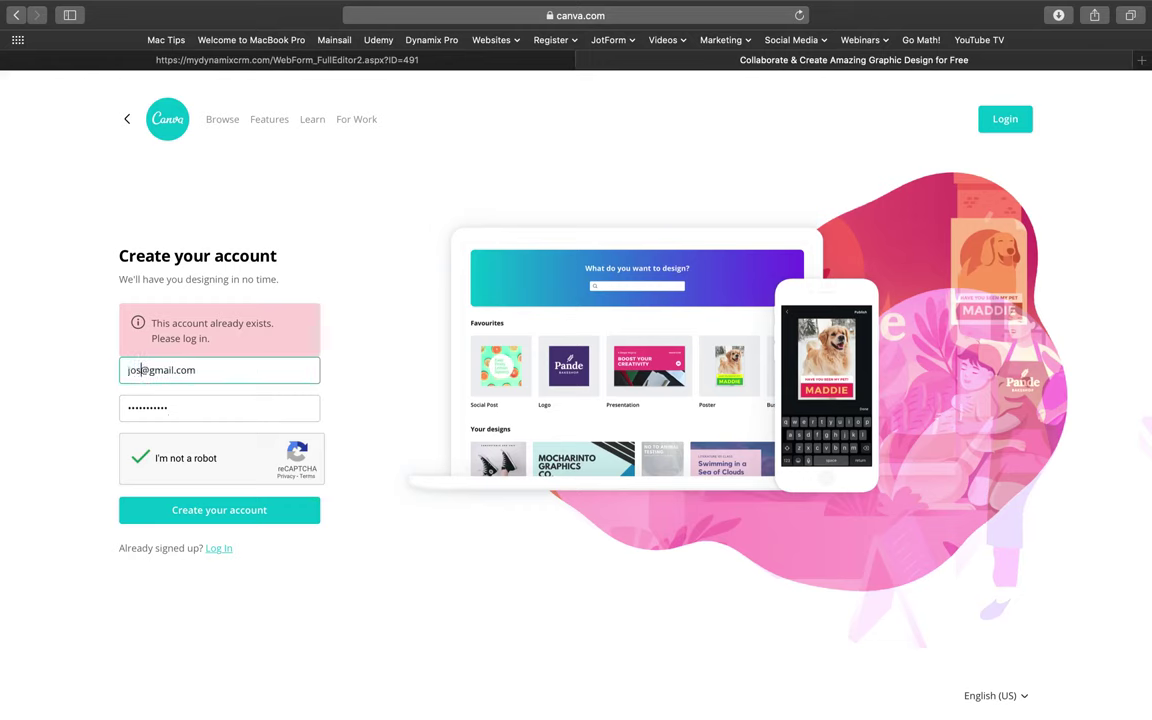
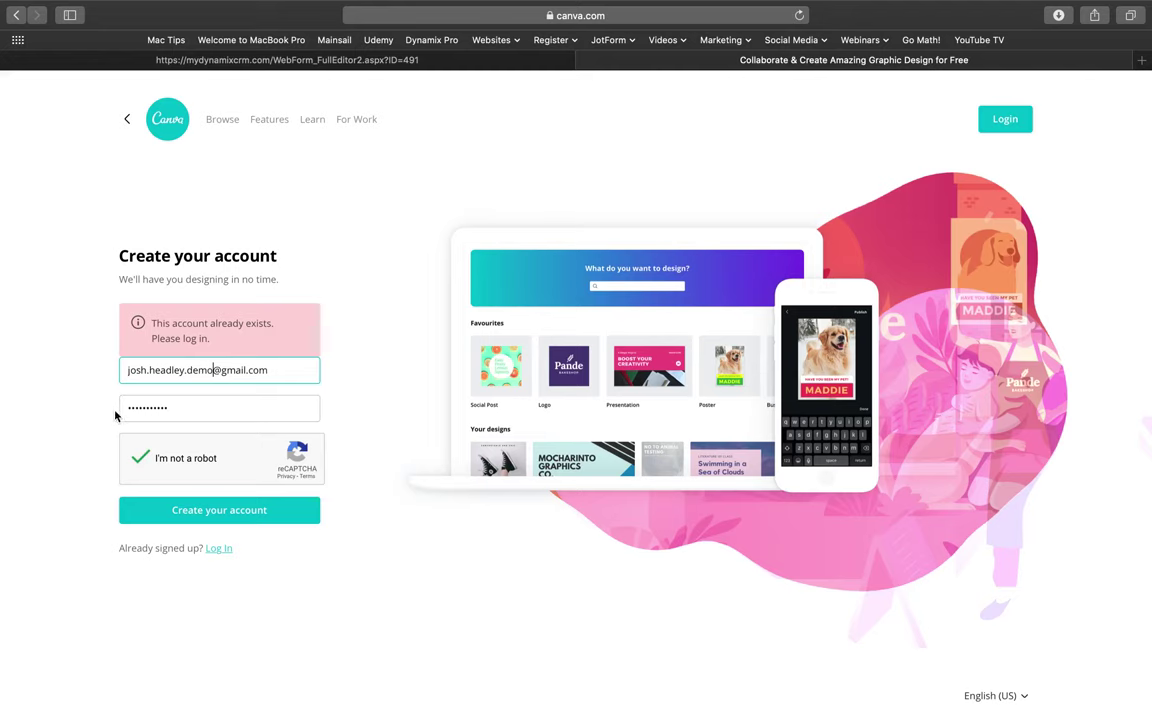
left_click(208, 512)
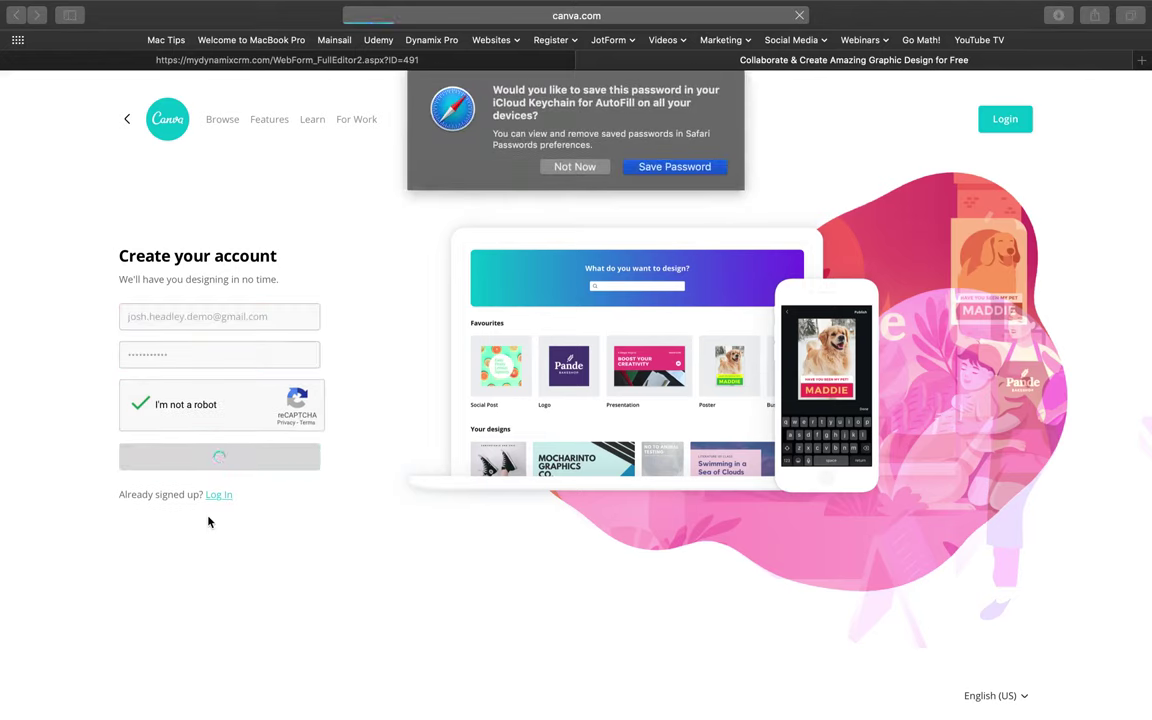
left_click(576, 168)
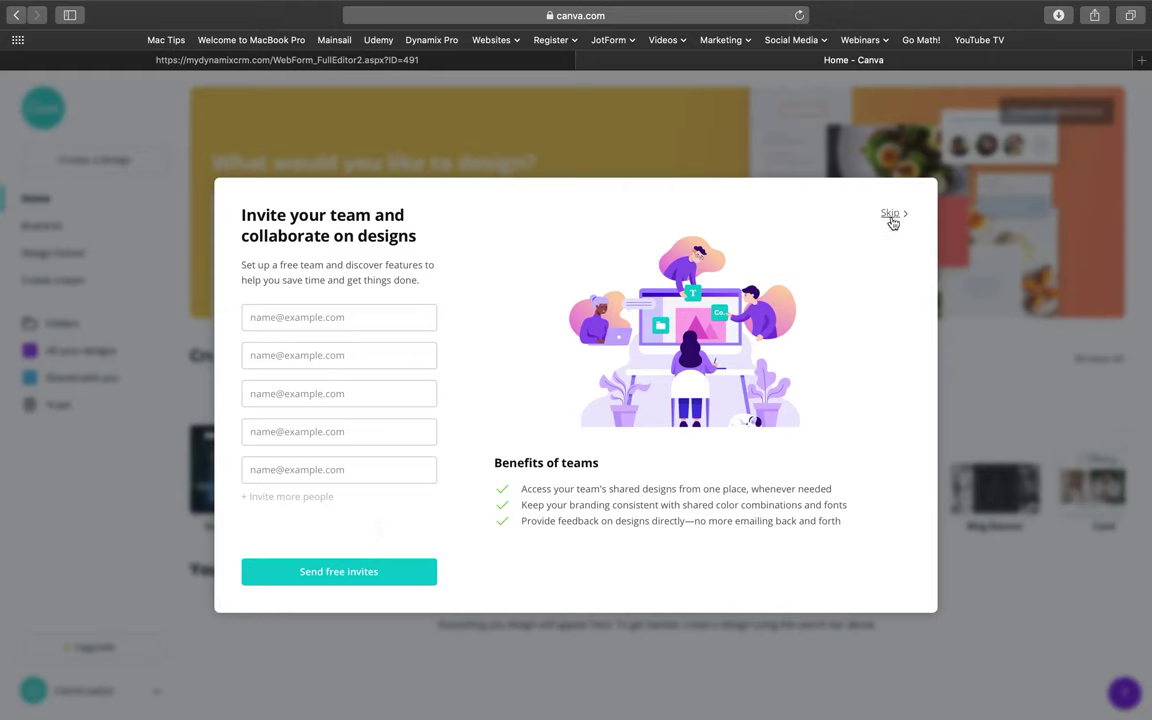
Skip the team invite and Facebook Post onboarding, then return to the landing page editor tab.
left_click(890, 214)
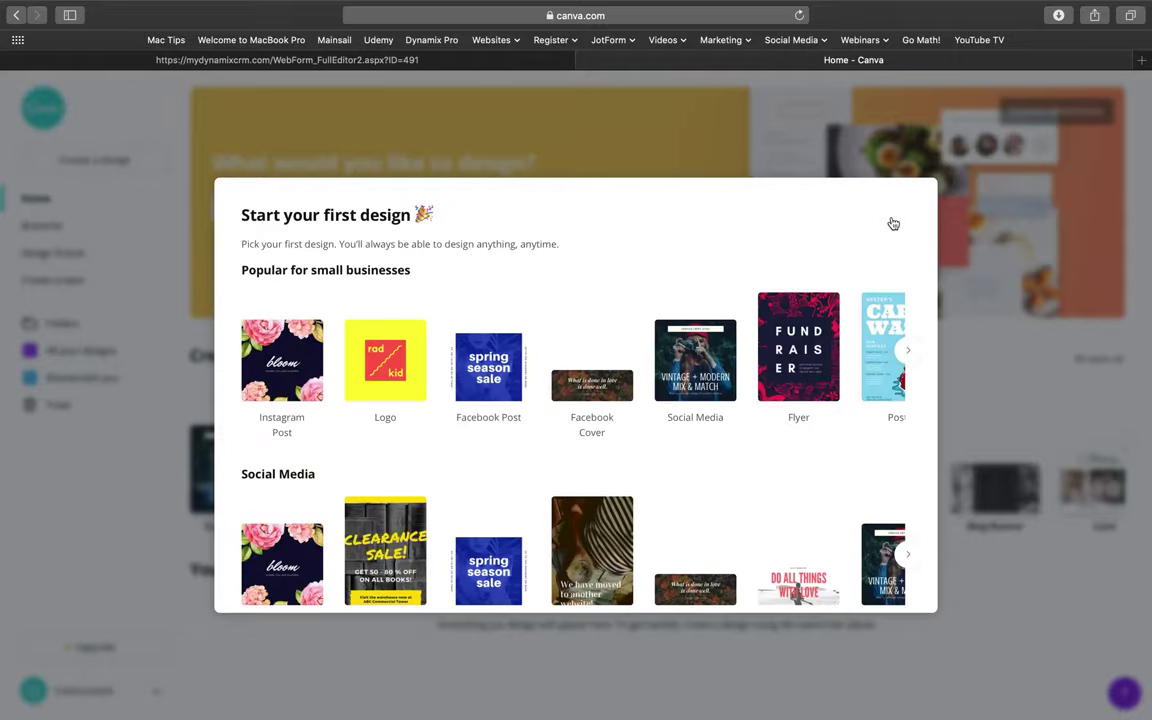
scroll(797, 332, "down", 15)
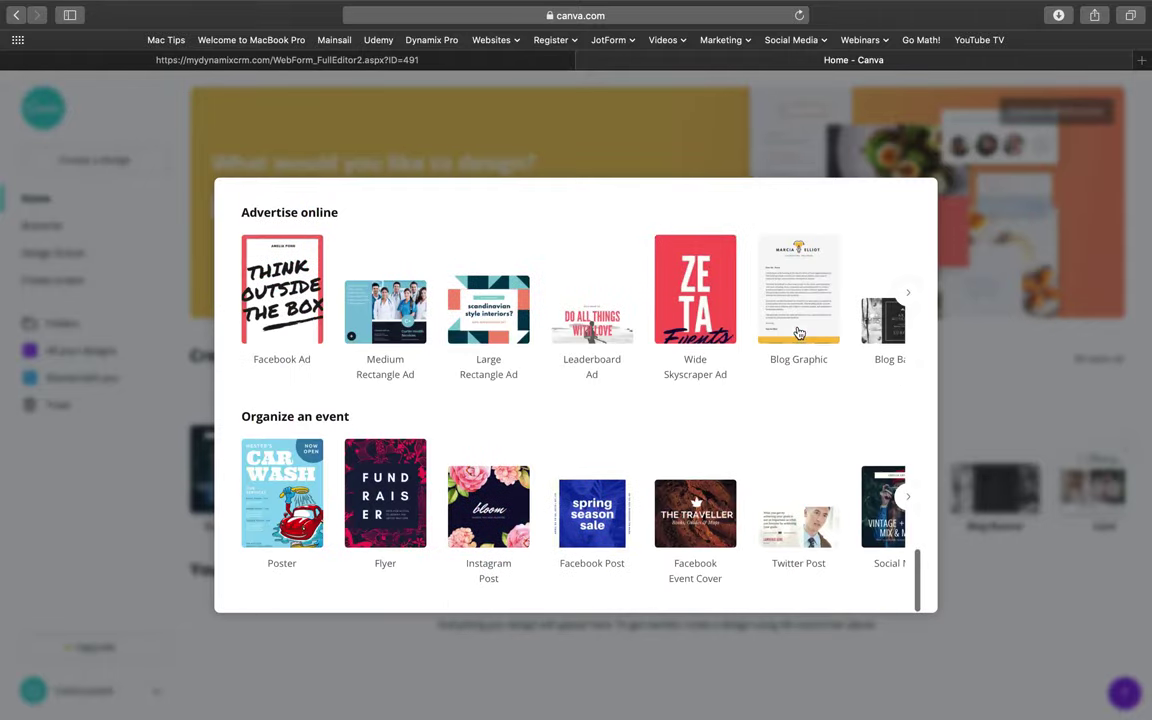
scroll(799, 332, "up", 15)
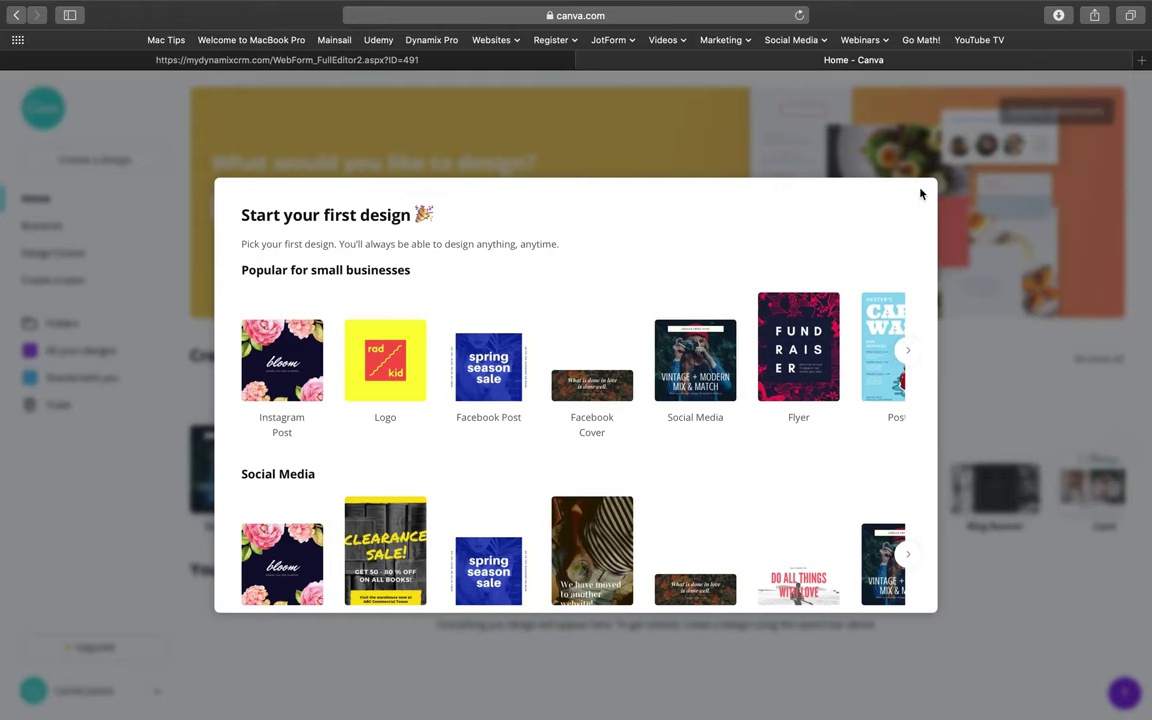
left_click(469, 375)
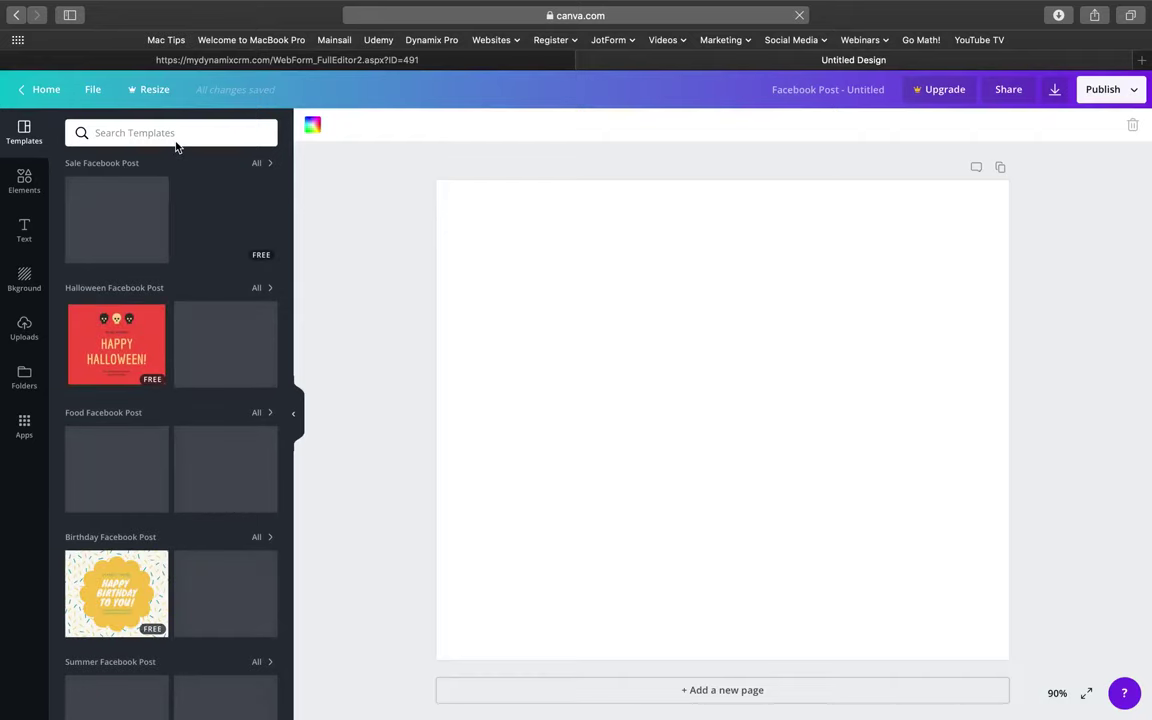
left_click(54, 95)
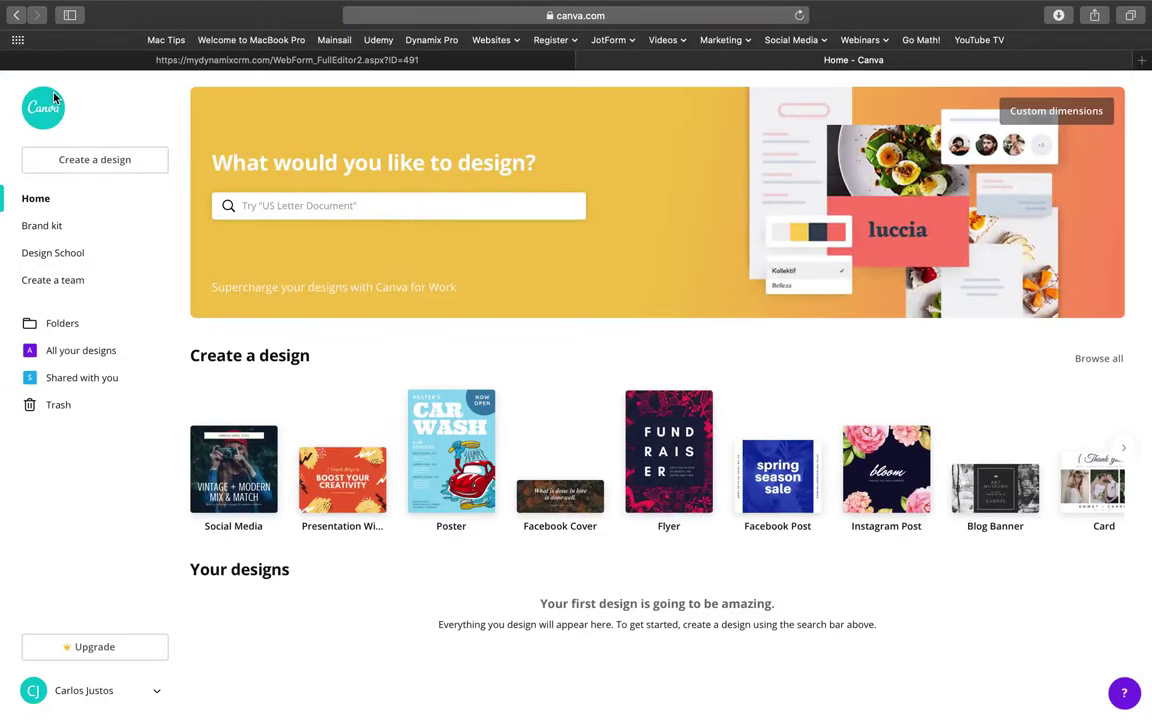
left_click(176, 59)
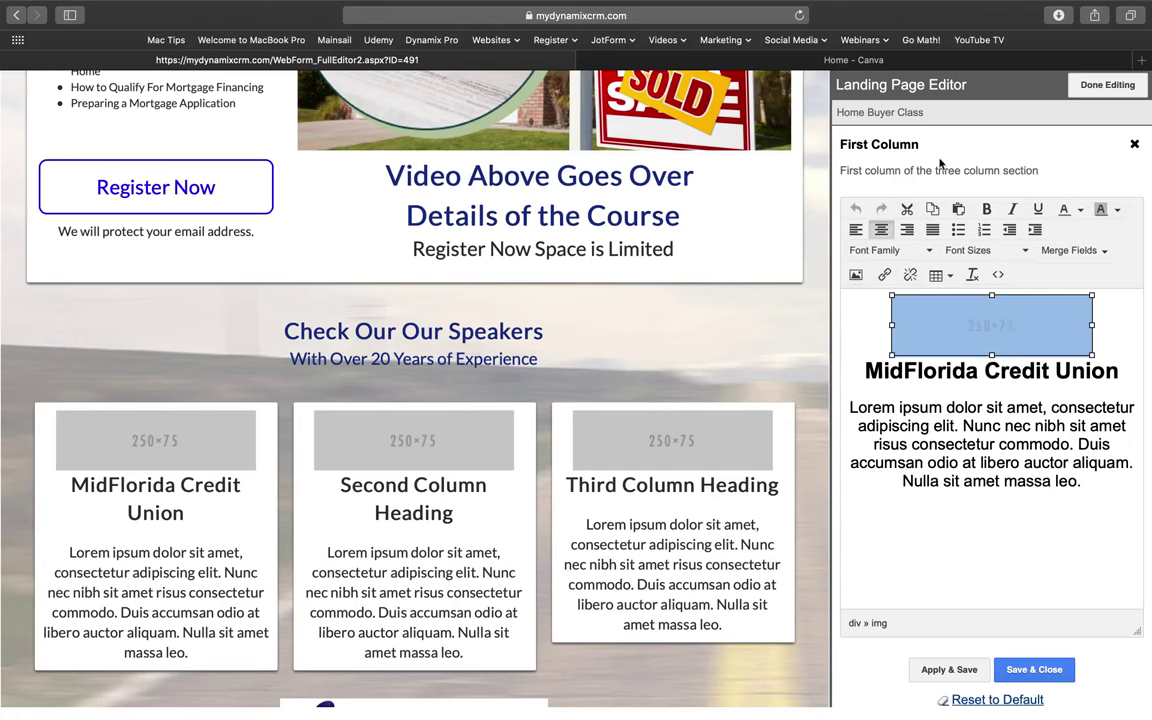
Create a blank custom-size design of 250 × 75 px from Canva Home.
left_click(909, 64)
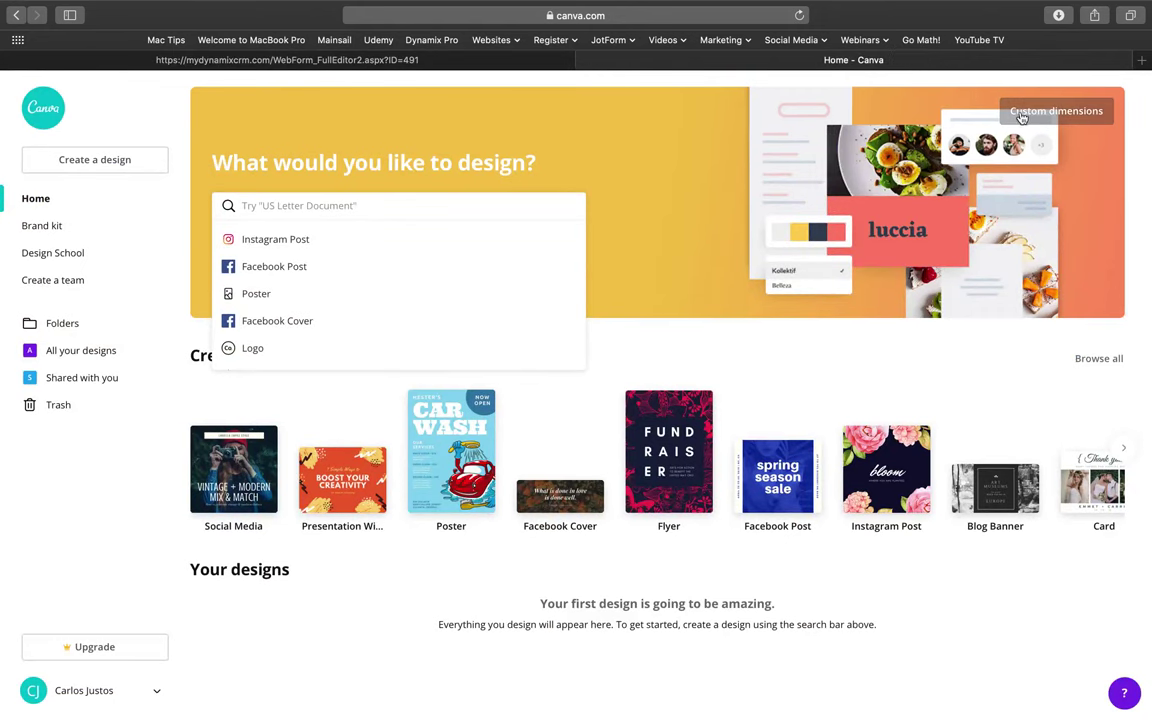
left_click(1066, 119)
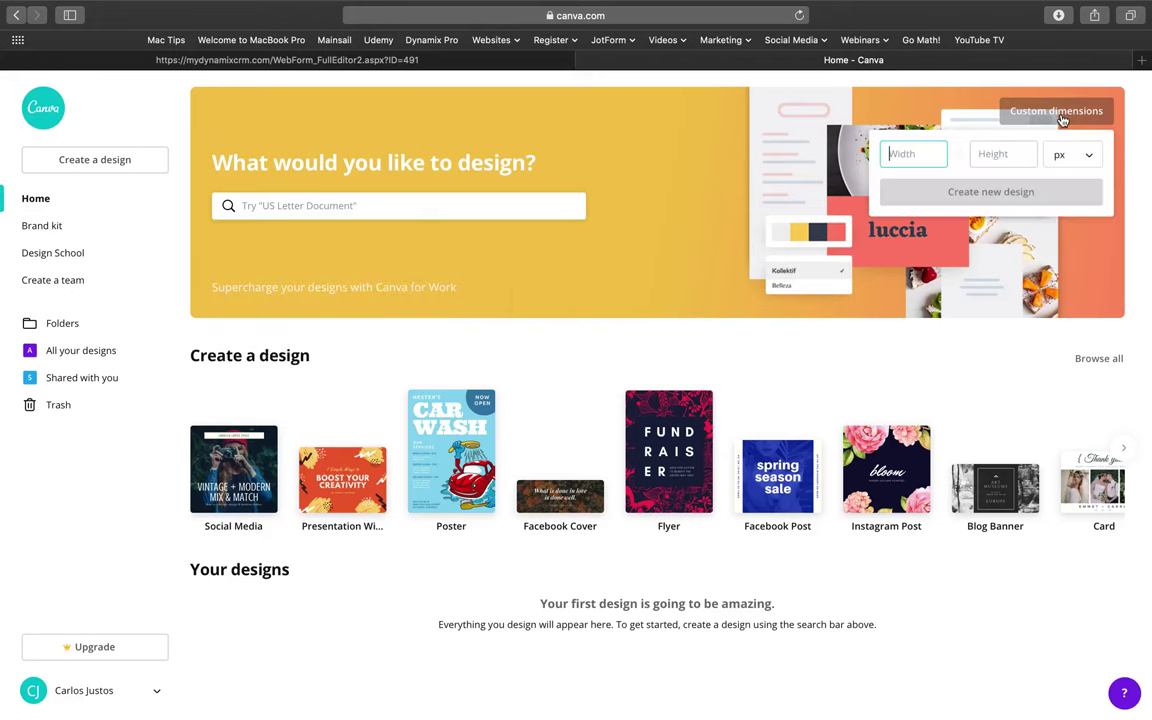
type("250")
key("Tab")
type("75")
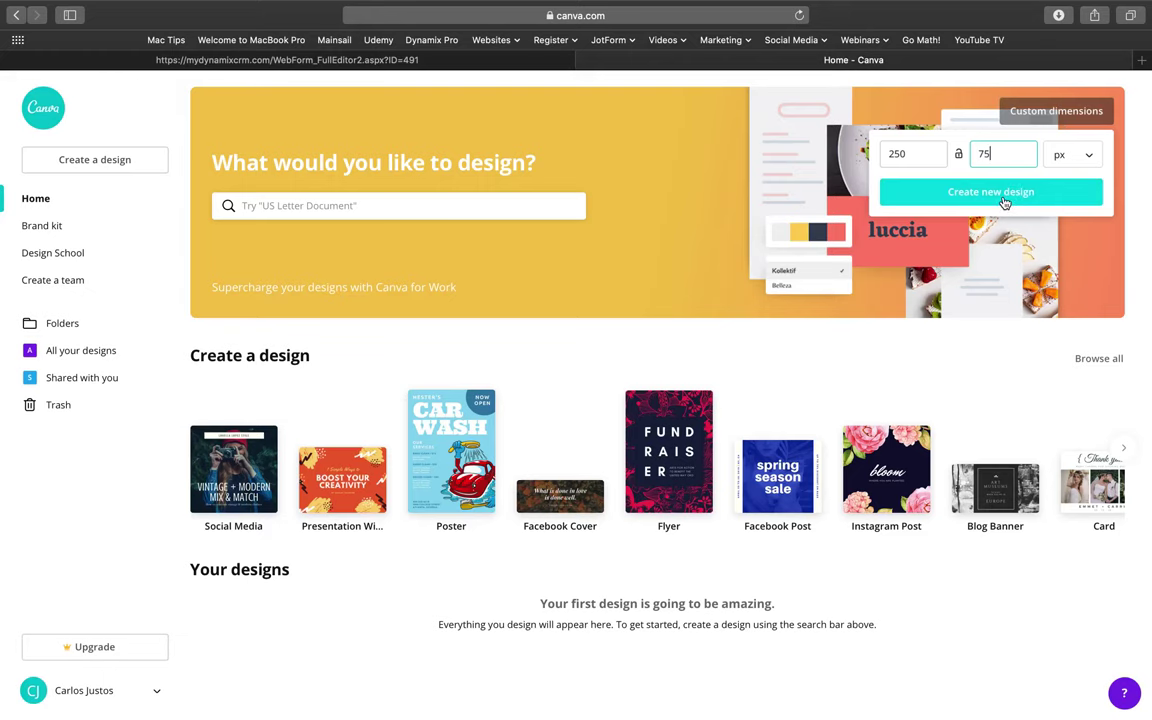
left_click(1004, 203)
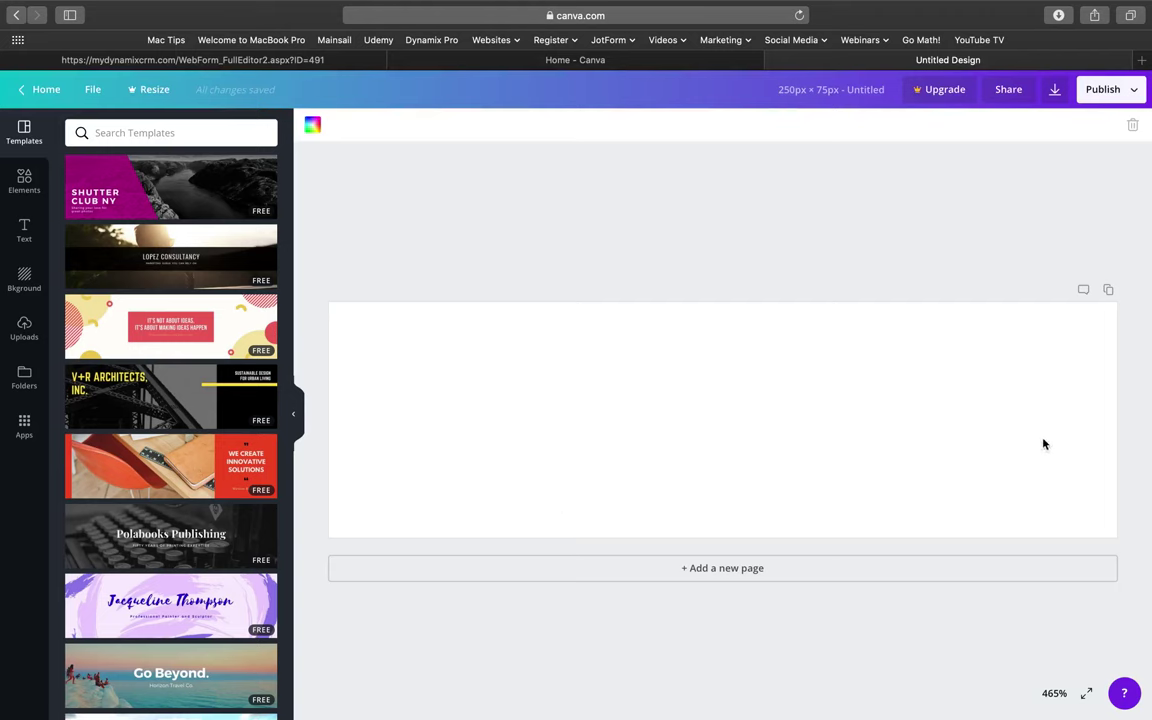
left_click(260, 64)
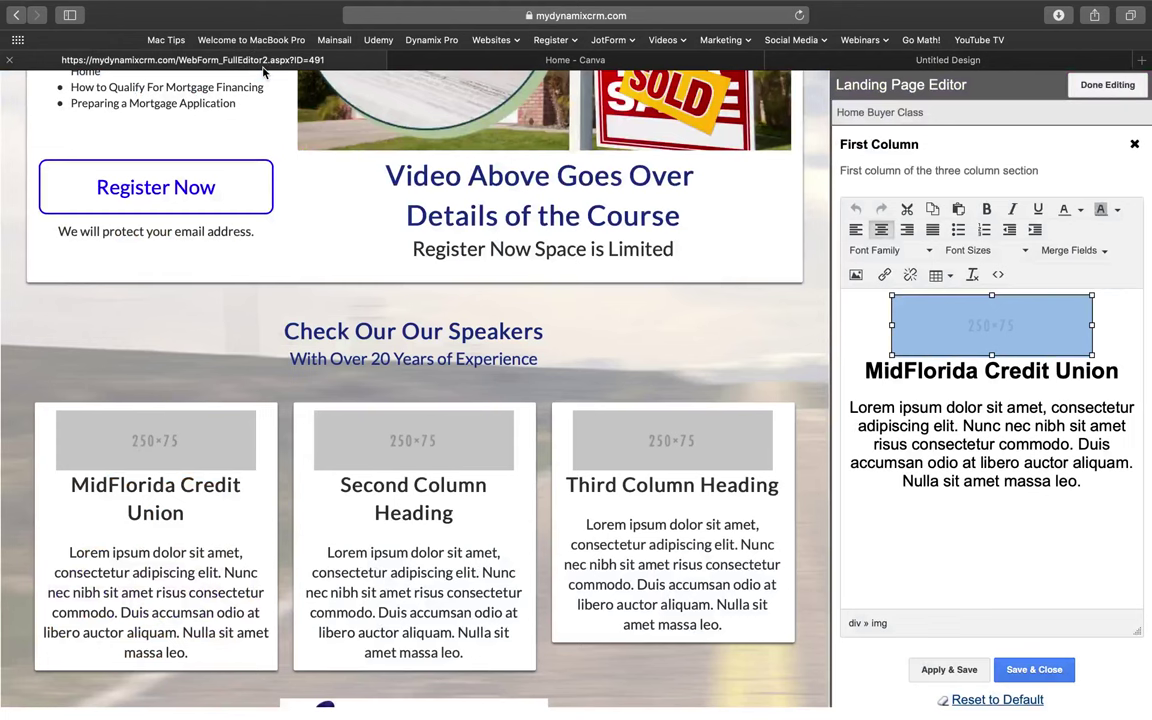
left_click(986, 59)
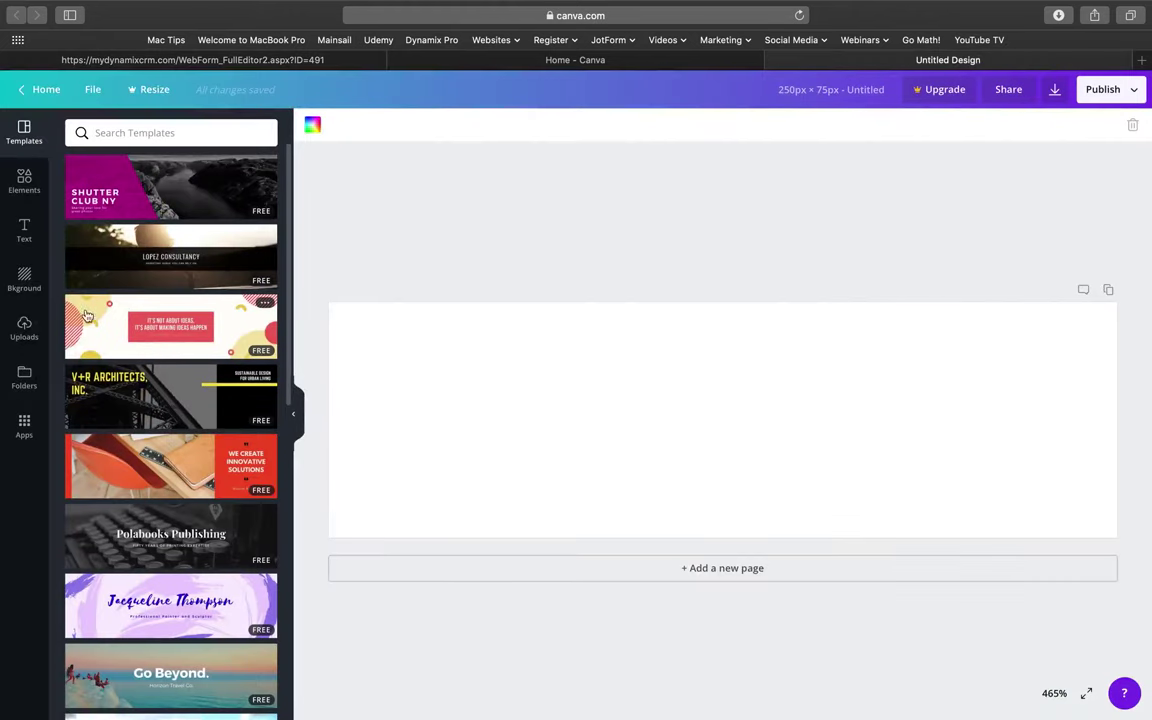
Upload CBPREF Logo Resized-2-5.jpg from Downloads into Canva's Uploads.
left_click(22, 340)
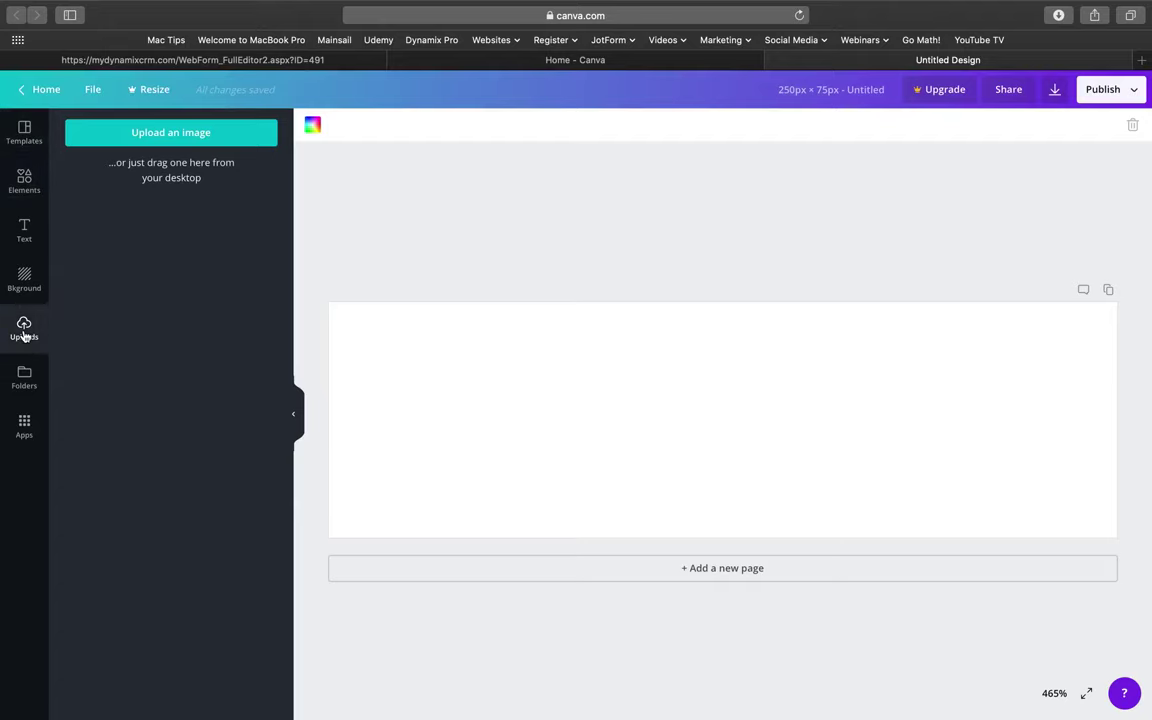
left_click(163, 133)
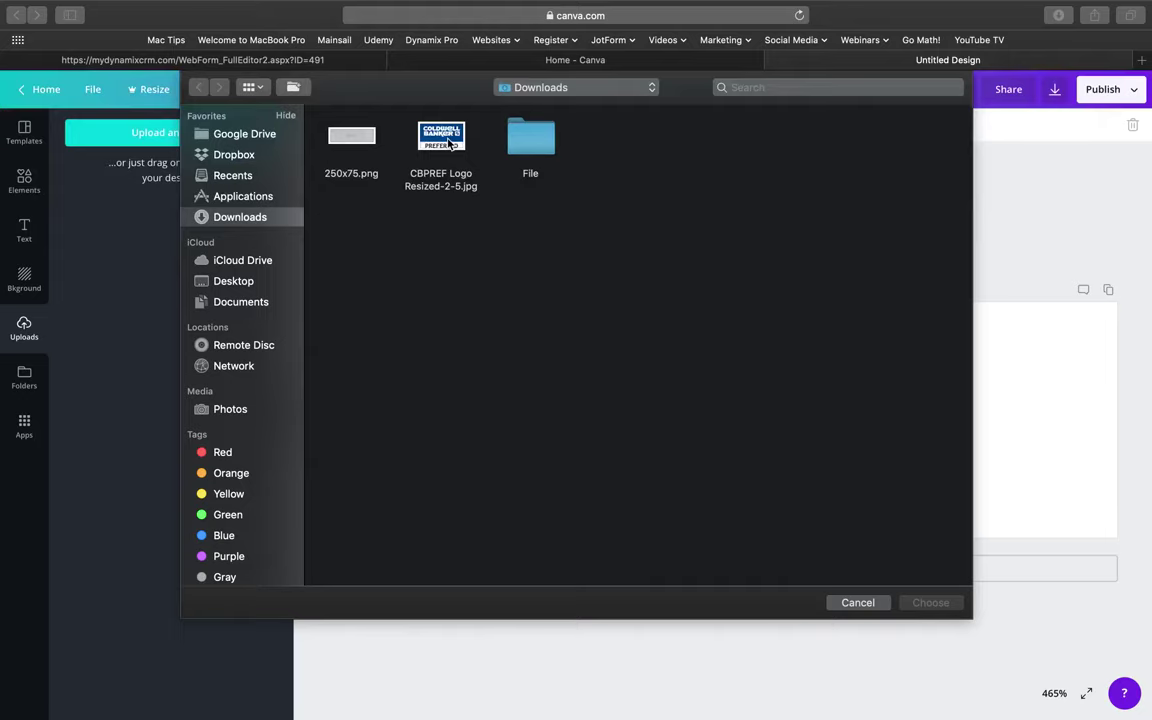
double_click(448, 143)
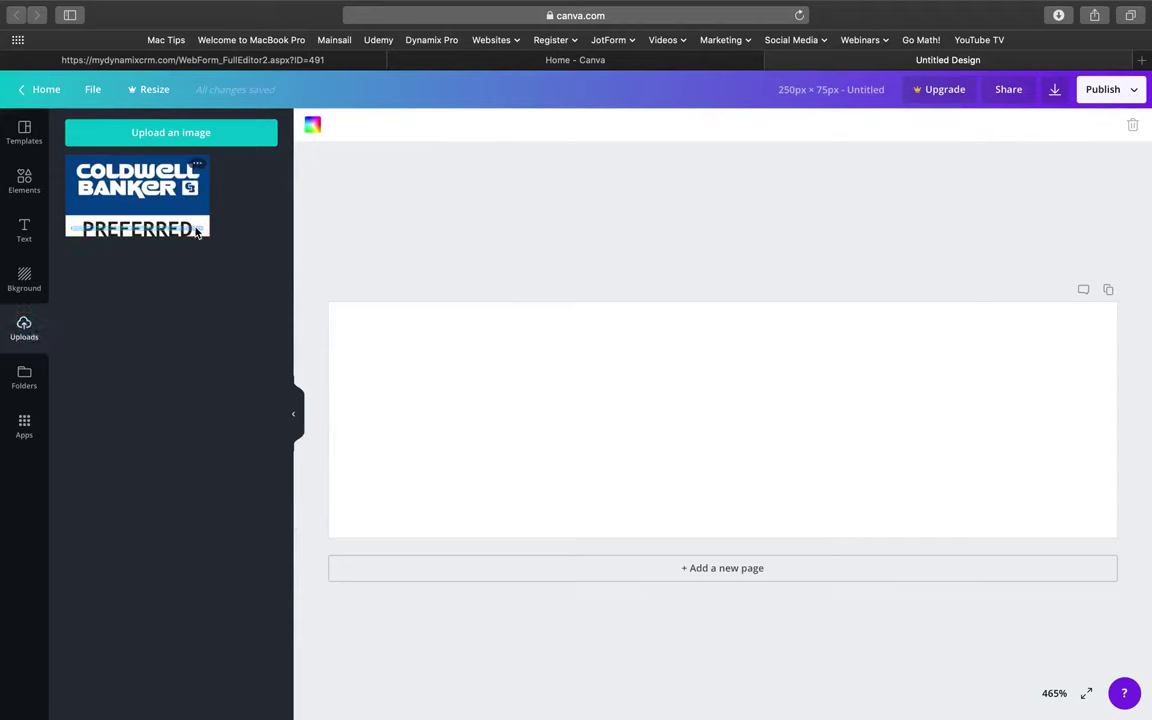
Place the uploaded logo on the design and enlarge it to fill the page height.
left_click(150, 195)
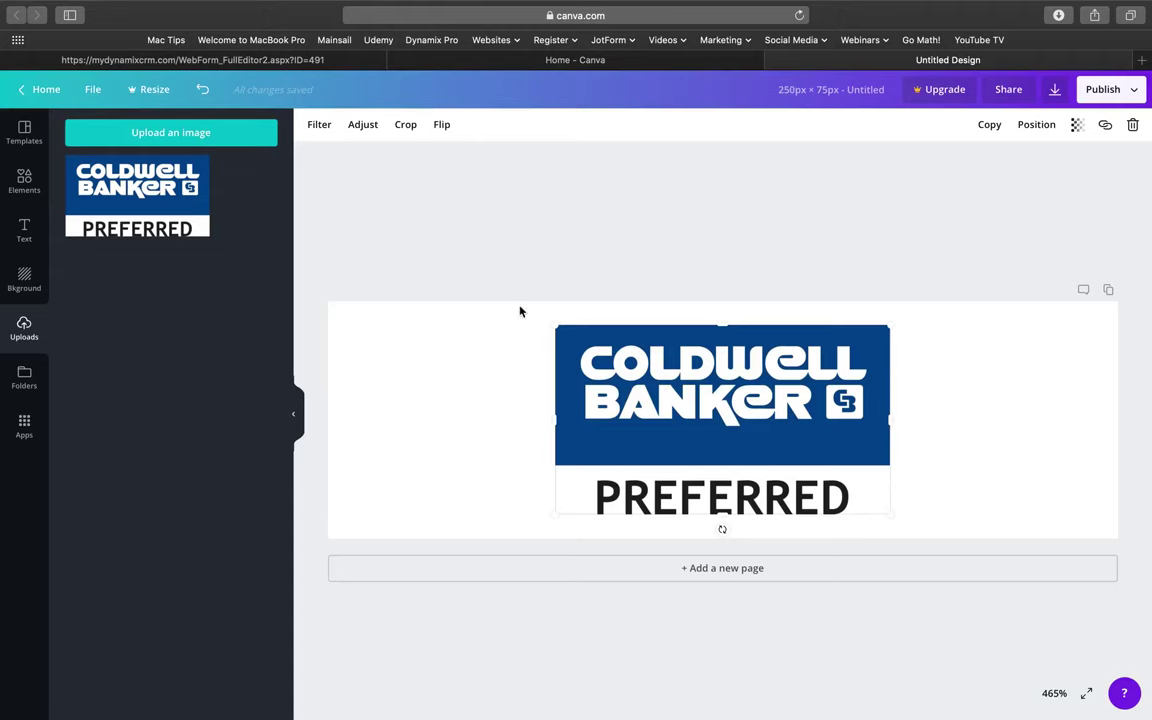
left_click_drag(555, 326, 516, 309)
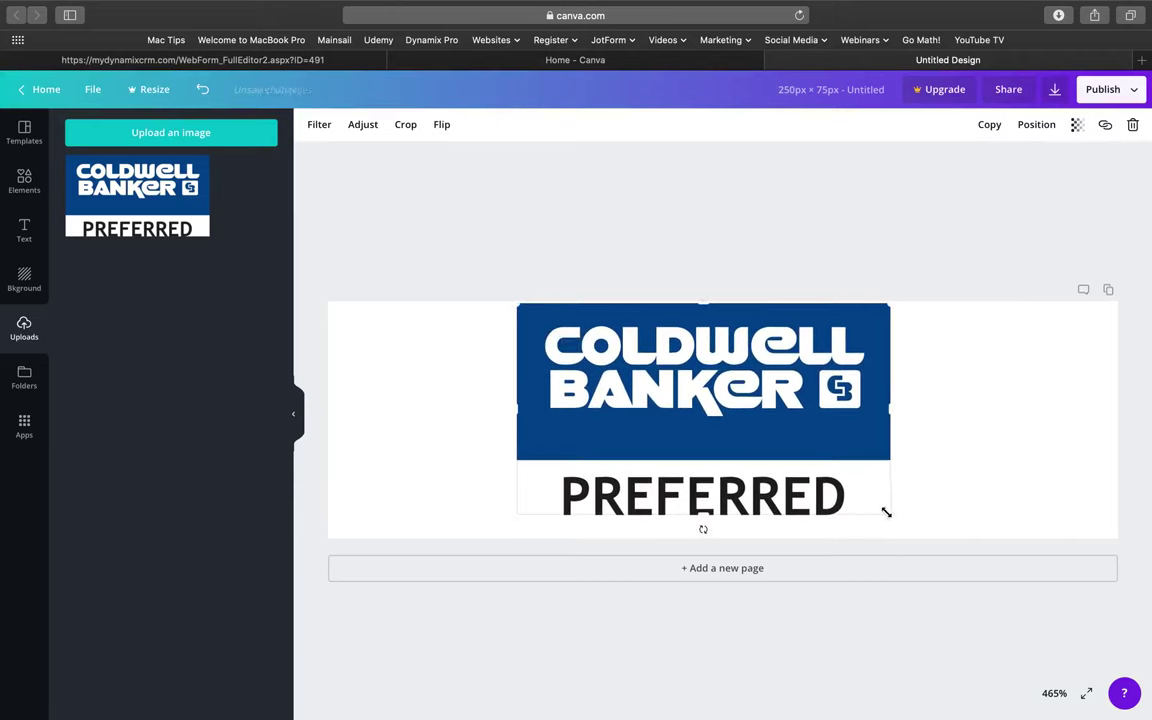
left_click_drag(886, 512, 928, 551)
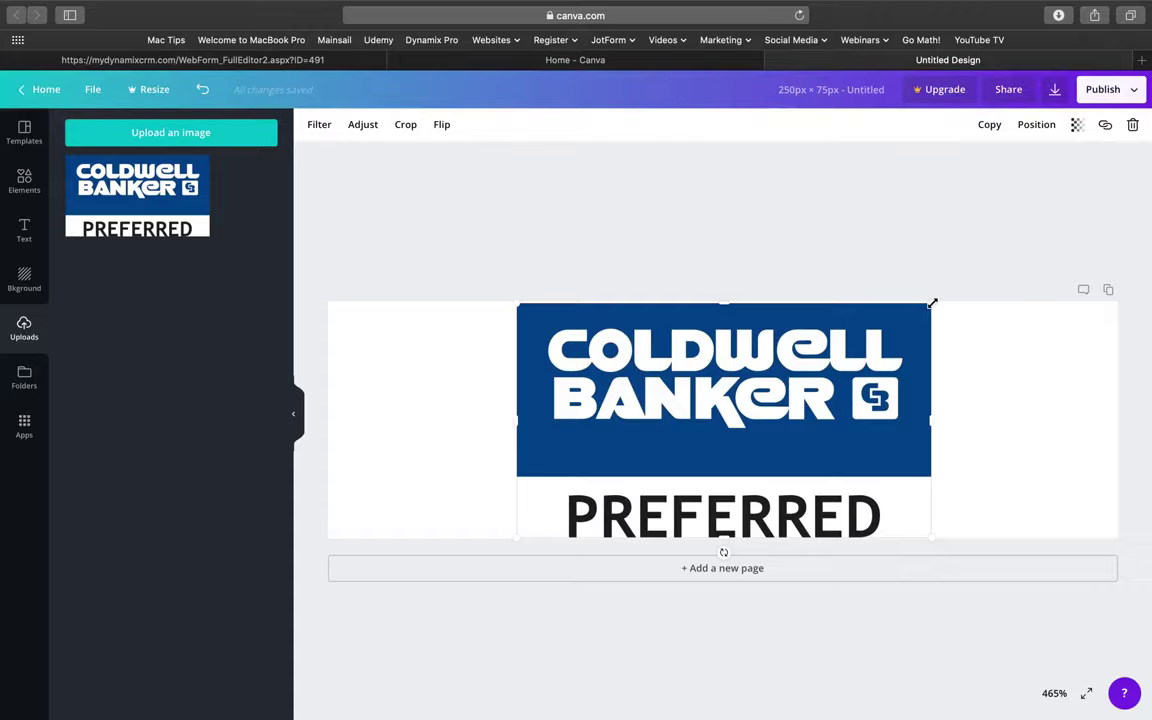
left_click_drag(931, 303, 951, 328)
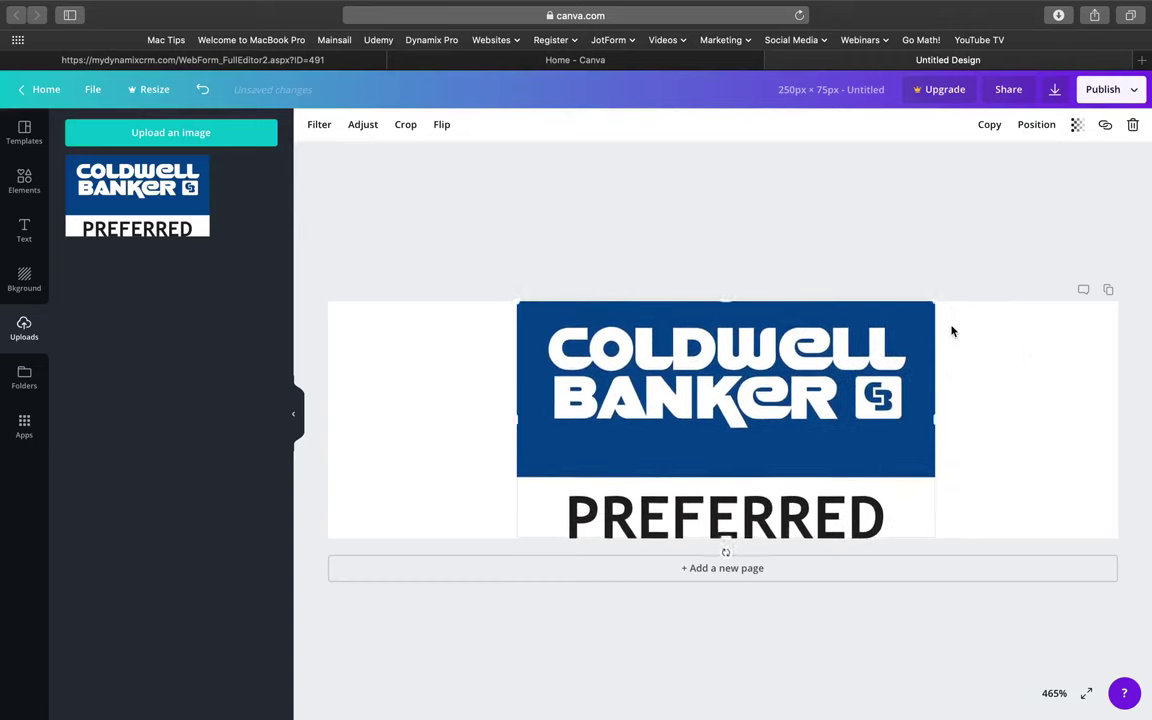
Fine-tune the logo's size and centre it horizontally on the 250×75 page.
left_click(1002, 356)
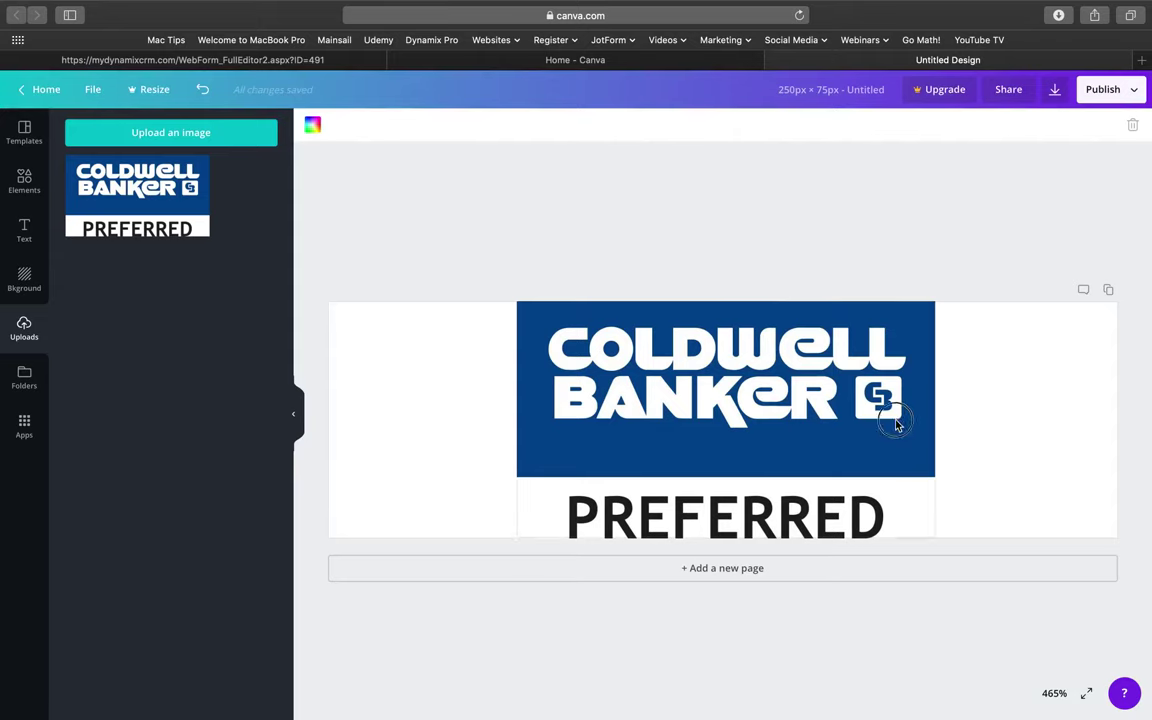
left_click(910, 478)
left_click(1057, 483)
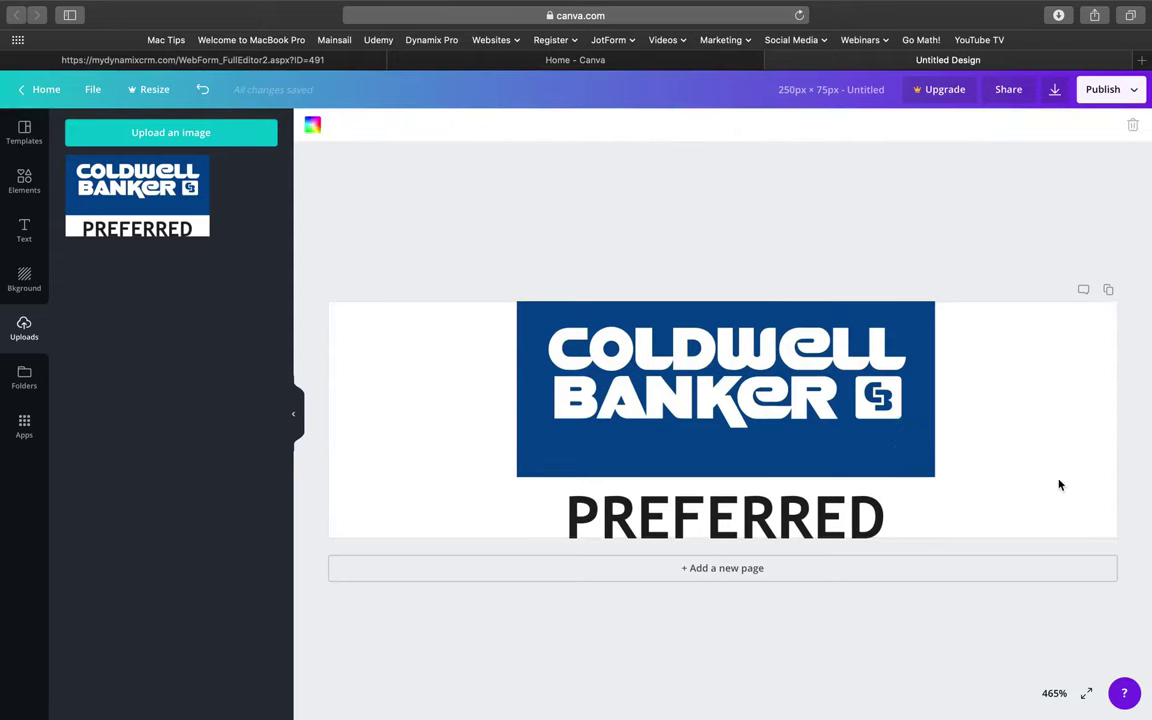
left_click_drag(766, 428, 763, 420)
left_click_drag(931, 300, 928, 301)
left_click_drag(776, 383, 784, 380)
left_click(816, 274)
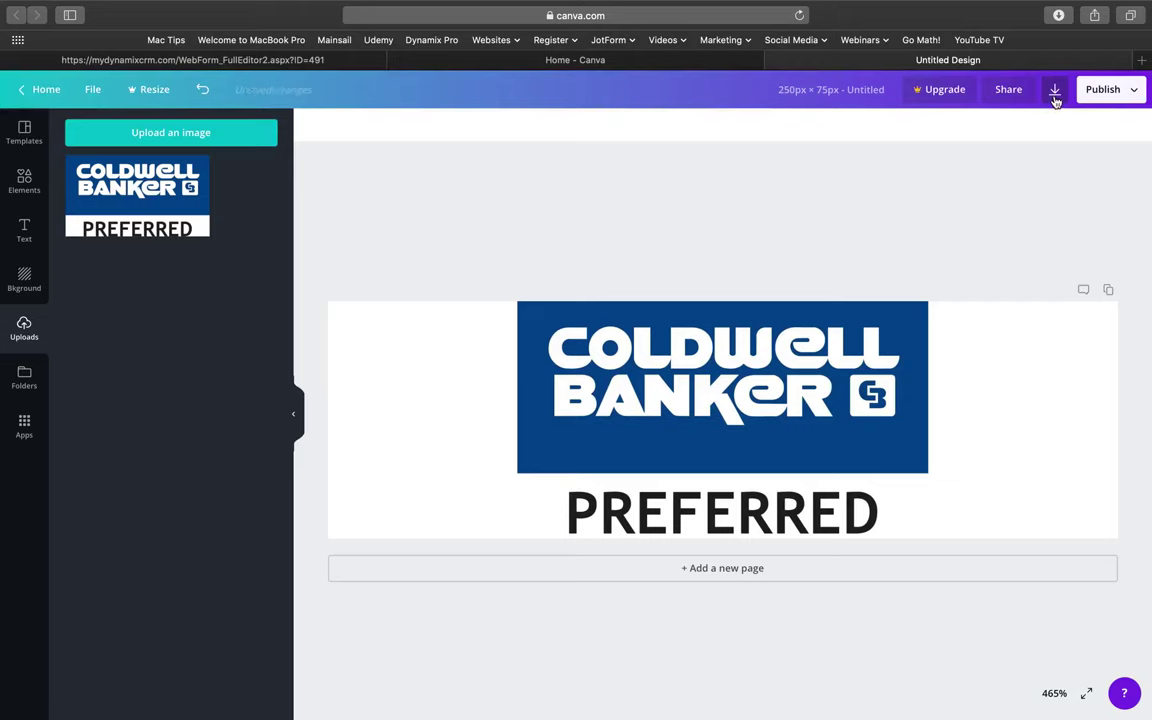
Download the design with PNG as the file type.
left_click(1055, 93)
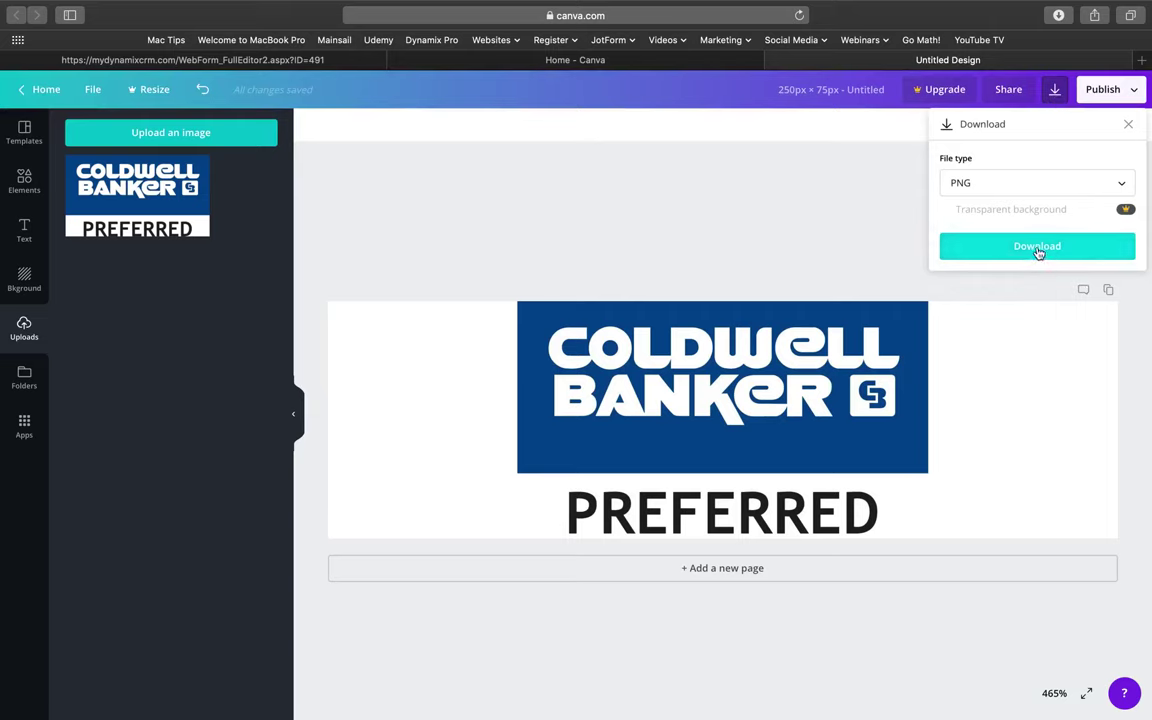
left_click(959, 188)
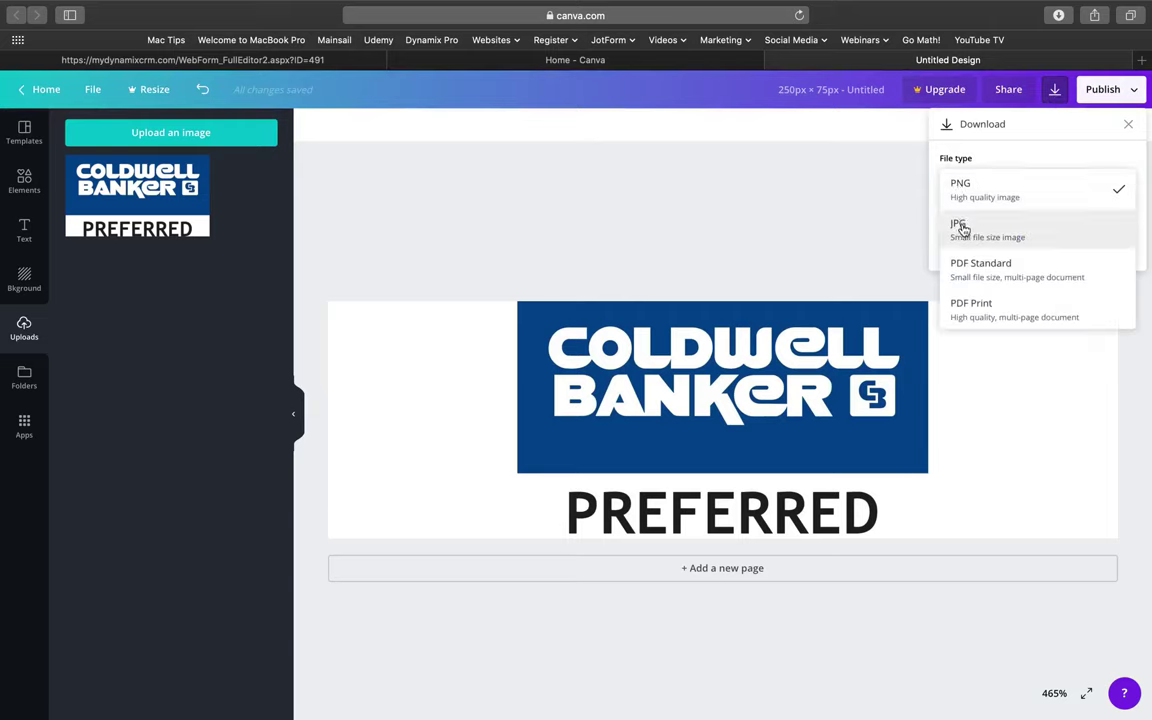
left_click(986, 189)
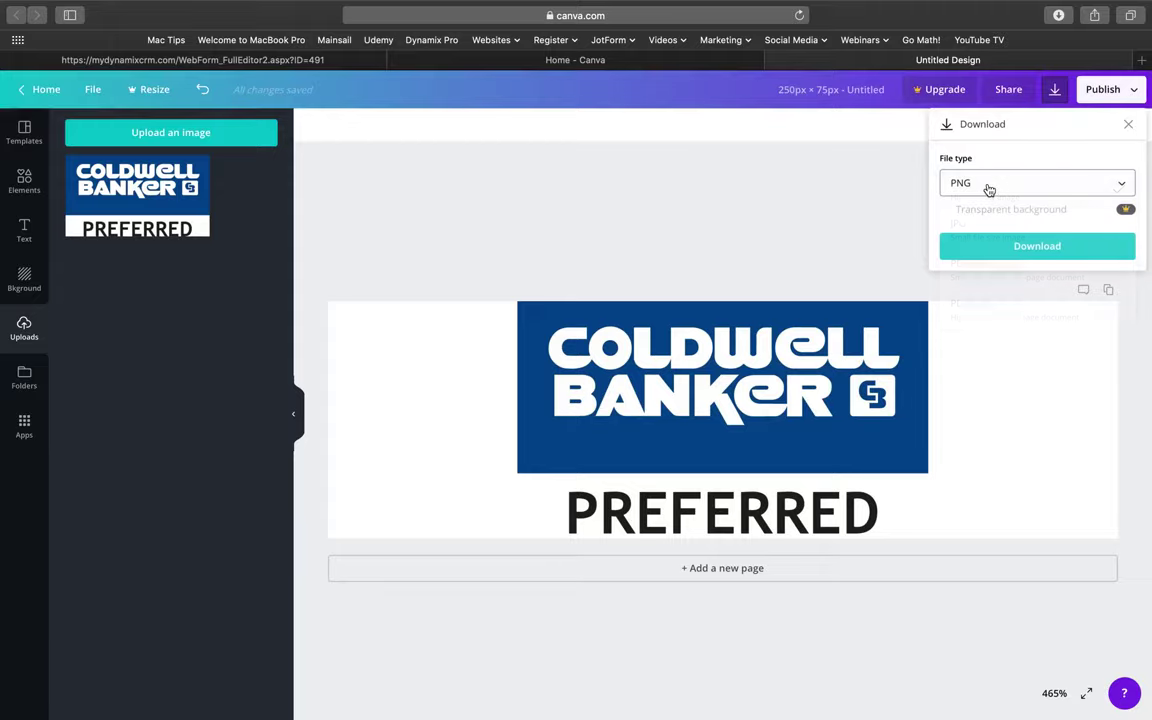
left_click(1026, 247)
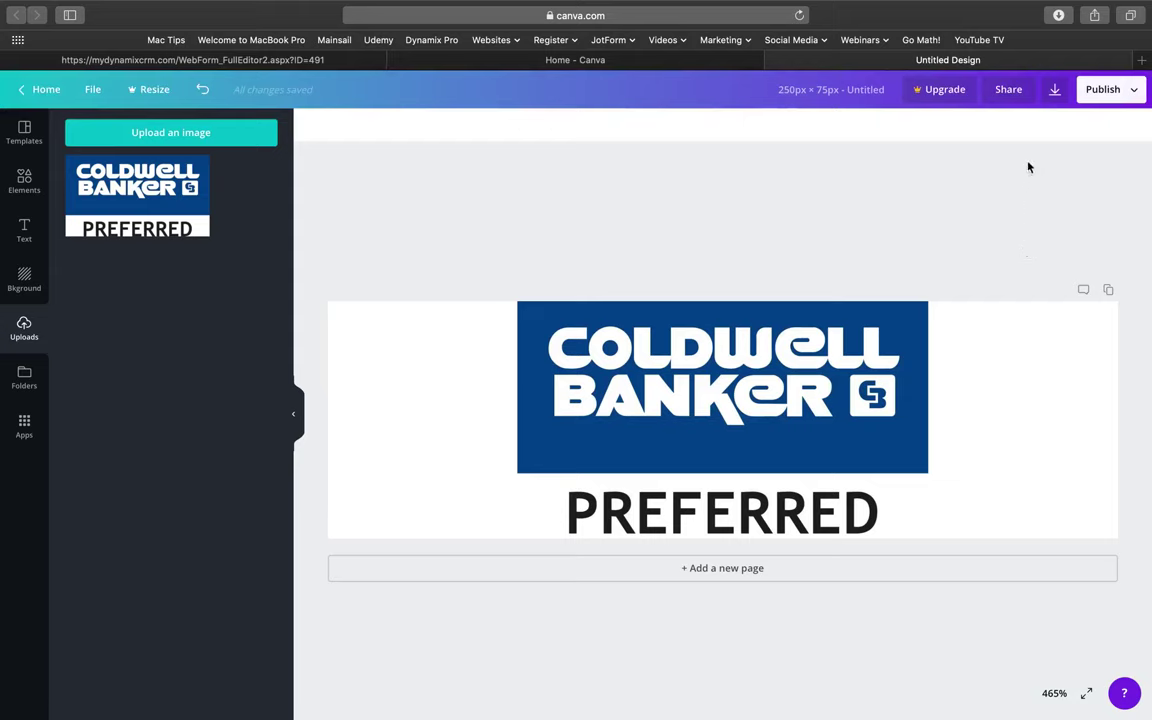
left_click(1054, 89)
left_click(1030, 252)
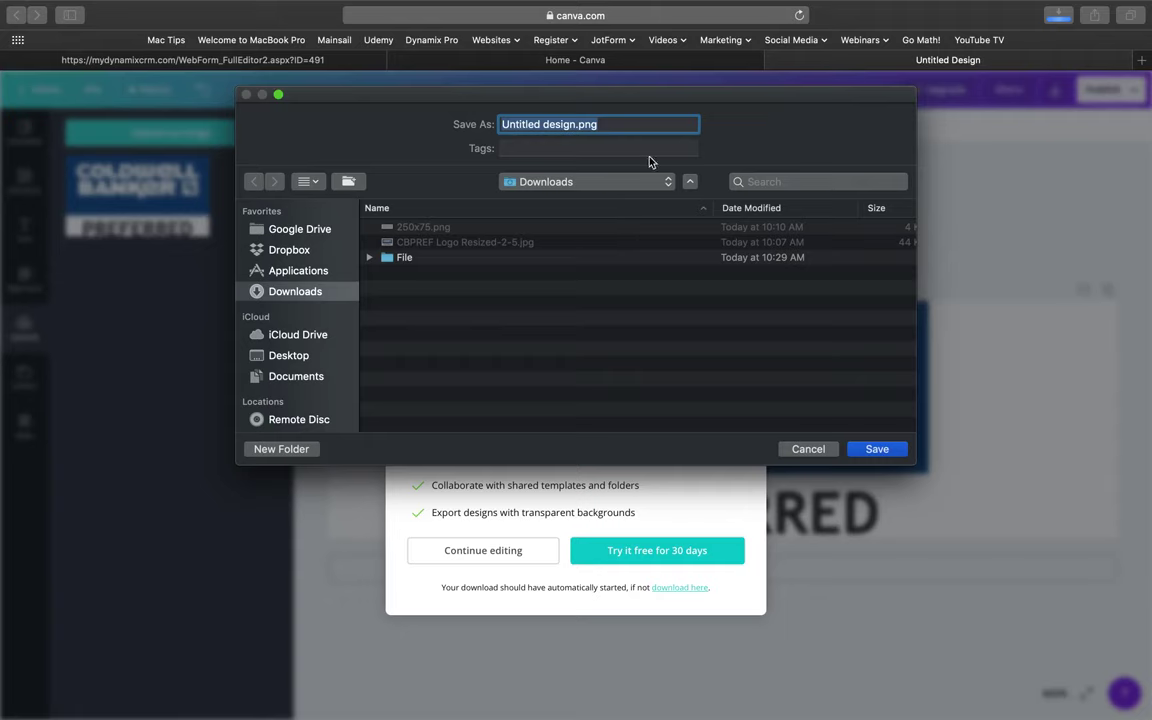
Save the downloaded image to Downloads as canvaimage.png and check it on the desktop.
left_click(565, 126)
key("BackSpace")
key("BackSpace")
key("BackSpace")
key("BackSpace")
key("BackSpace")
key("BackSpace")
key("BackSpace")
key("BackSpace")
key("BackSpace")
key("BackSpace")
key("BackSpace")
key("BackSpace")
key("BackSpace")
key("BackSpace")
key("BackSpace")
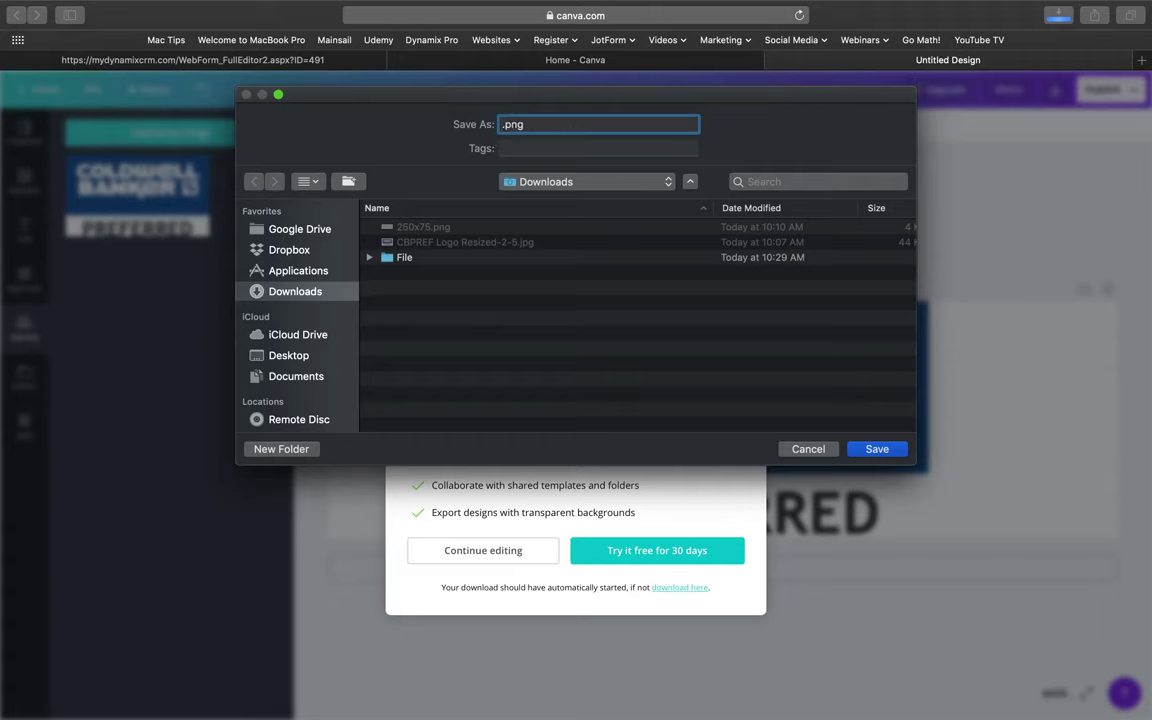
type("canvaimage")
key("Return")
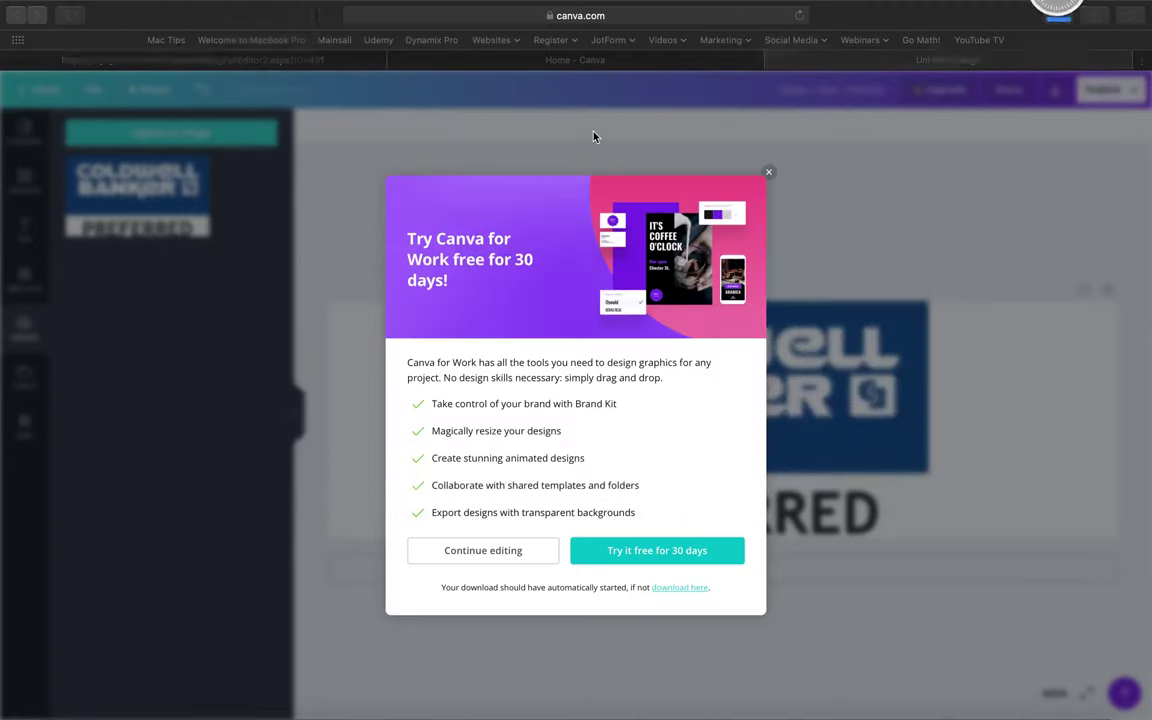
key("ctrl+Left")
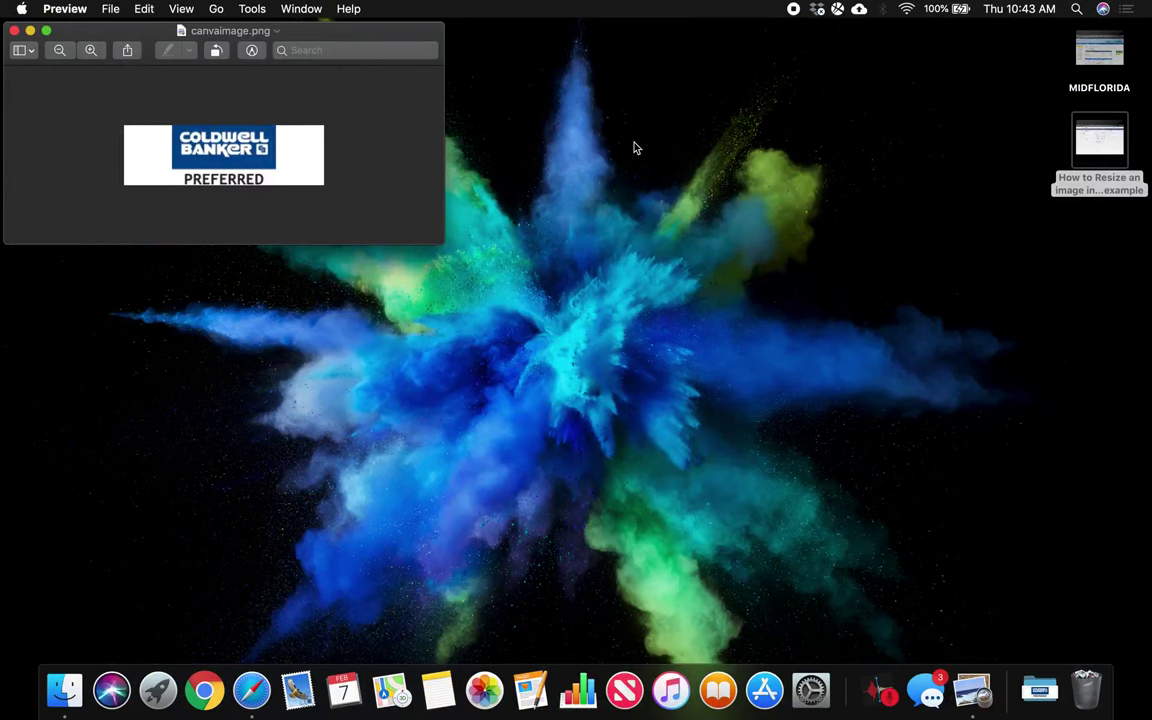
key("ctrl+Right")
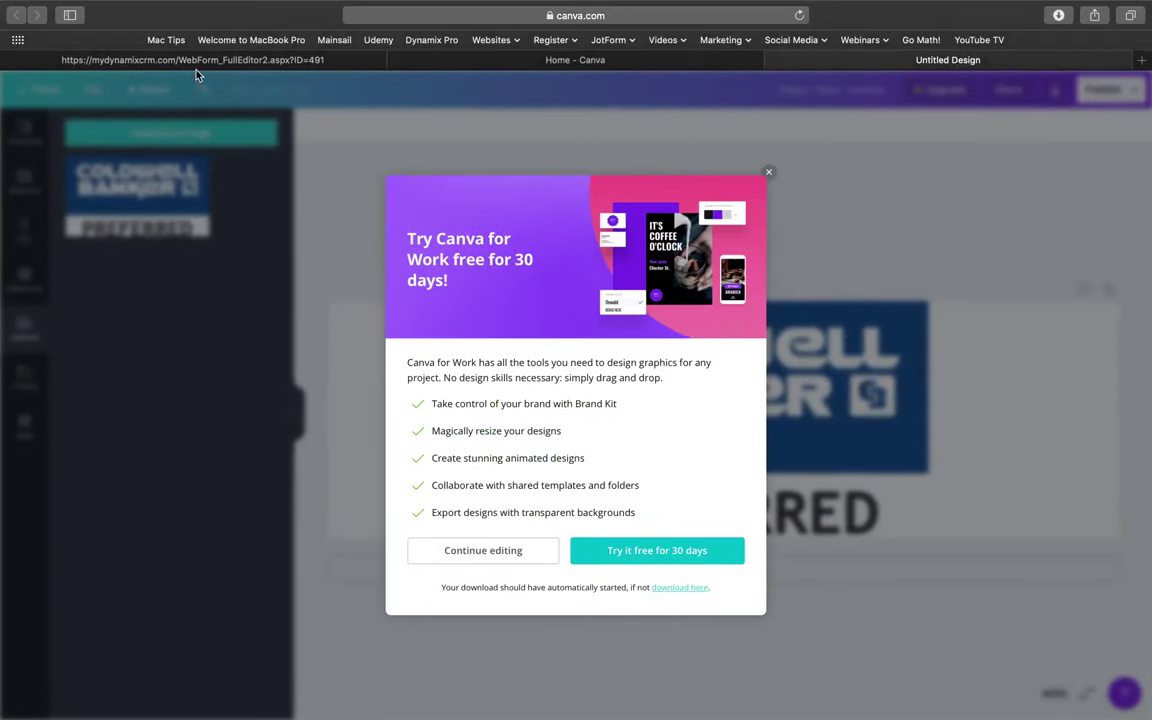
Select the first column's 250×75 image placeholder in the landing page editor.
left_click(178, 58)
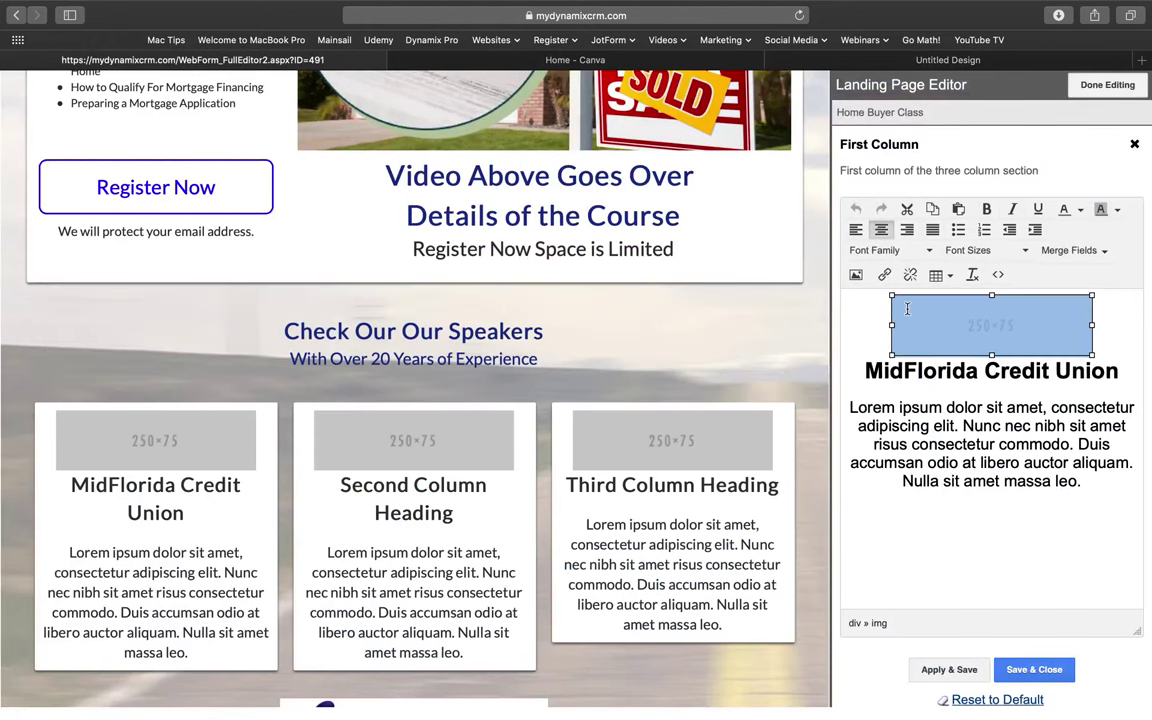
left_click(1010, 322)
left_click(1005, 332)
left_click(1005, 332)
Upload canvaimage.png from the local Downloads folder into the image library.
left_click(857, 276)
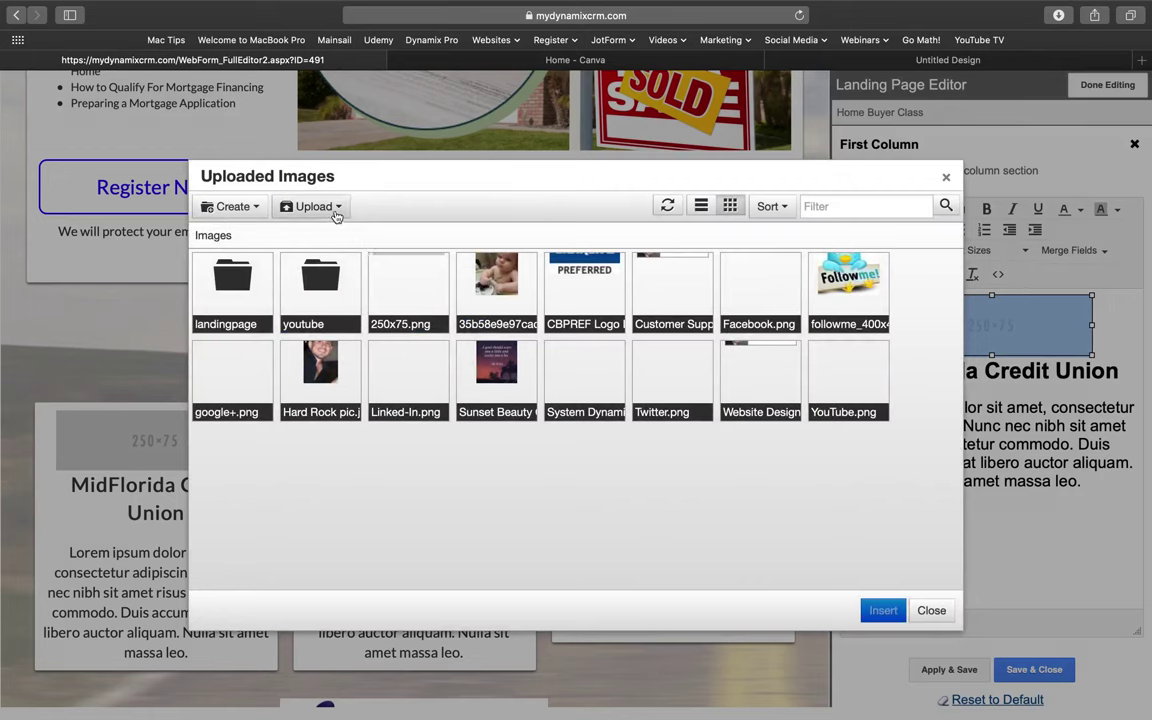
left_click(337, 210)
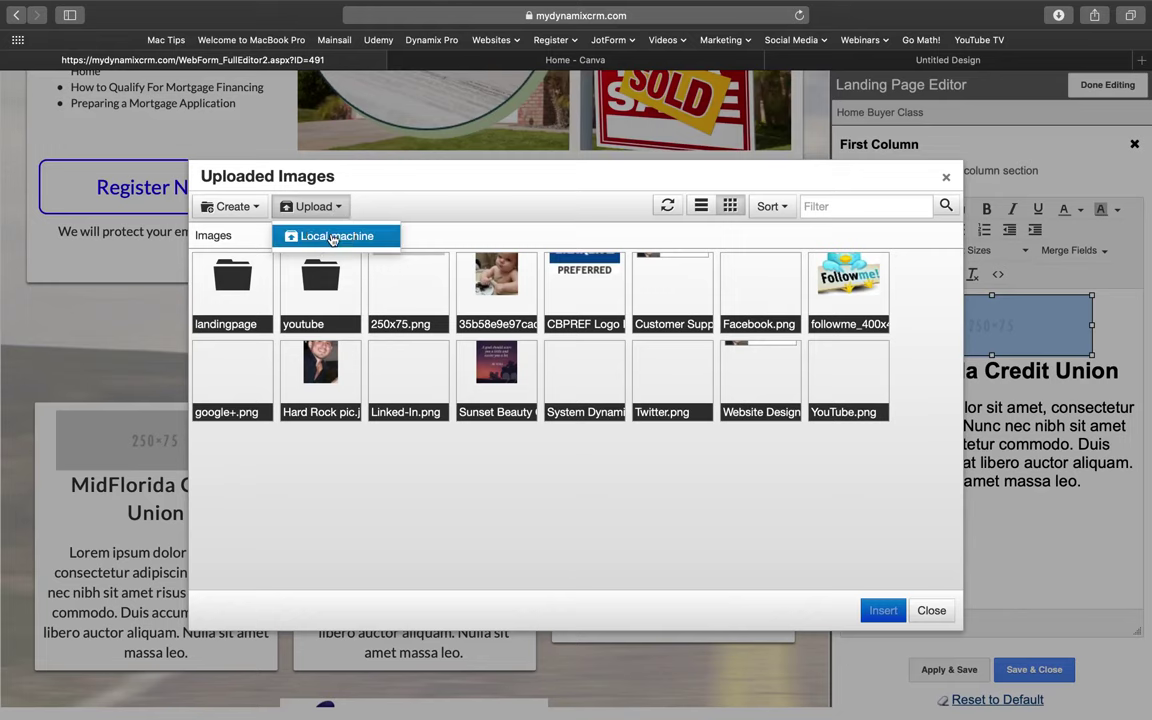
left_click(333, 237)
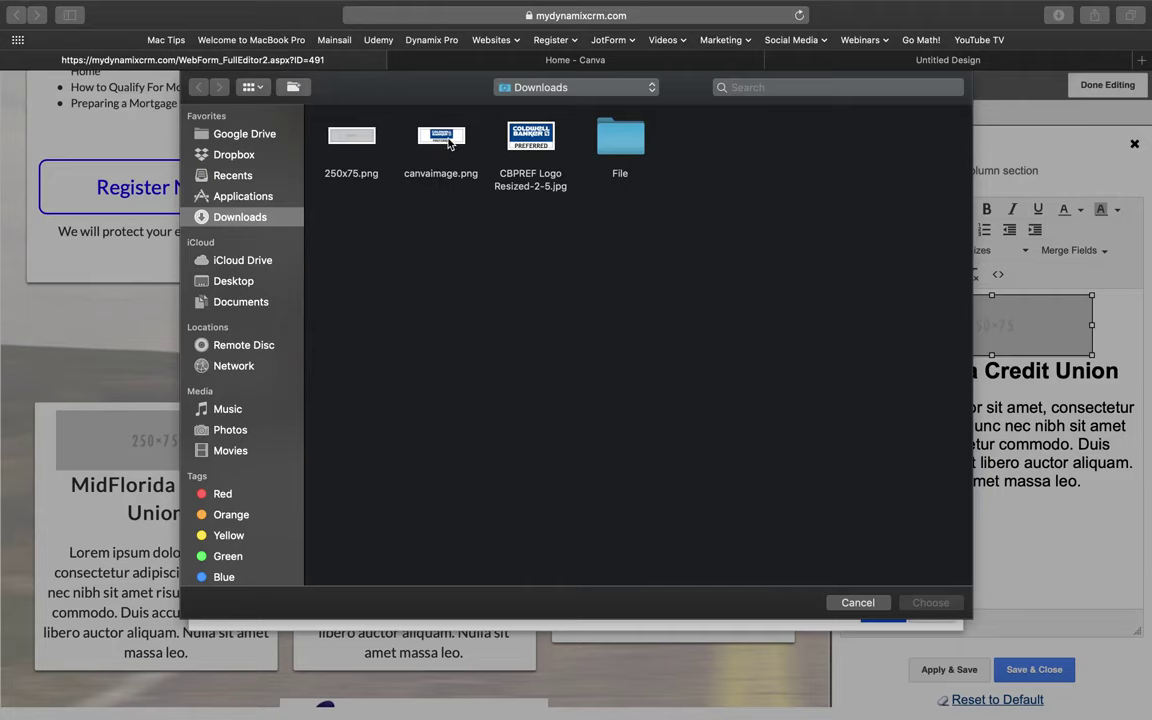
left_click(448, 144)
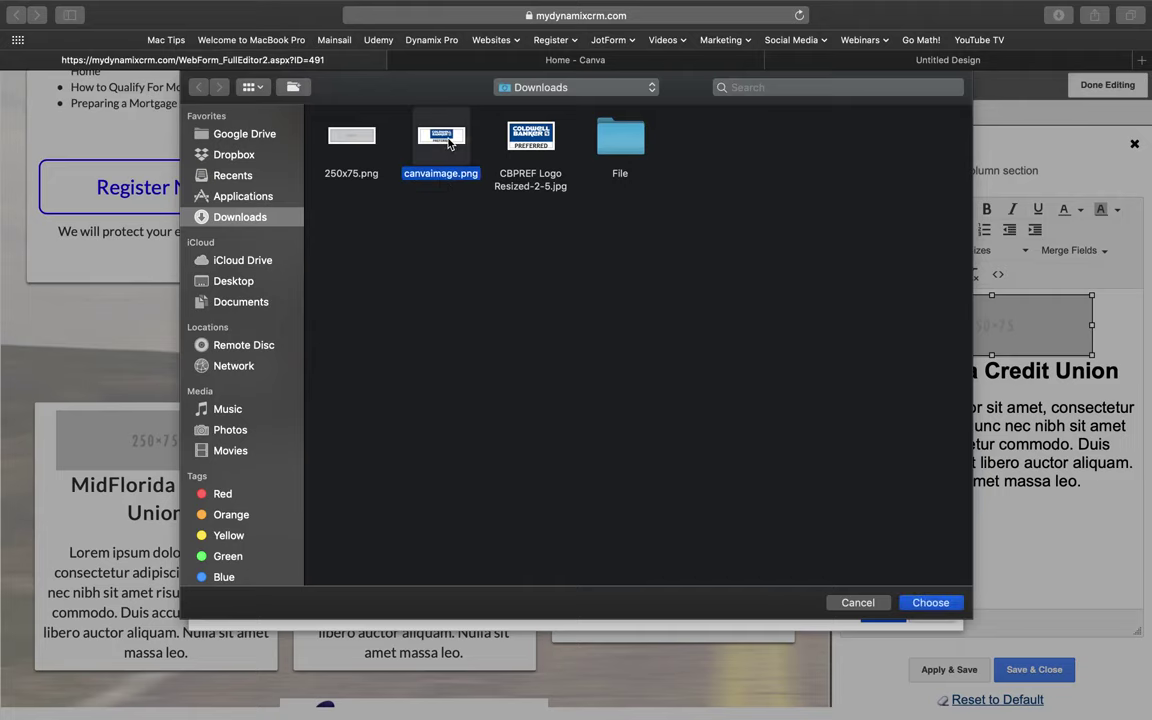
left_click(920, 603)
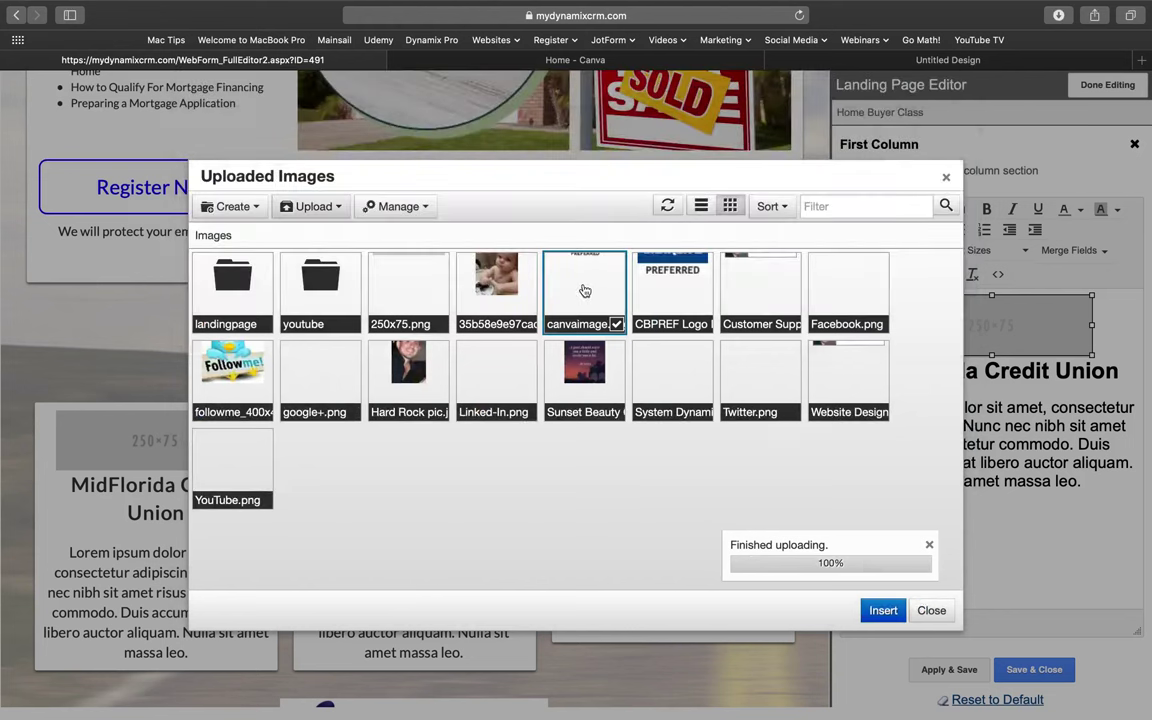
Insert canvaimage.png in place of the placeholder and save the first column.
left_click(883, 614)
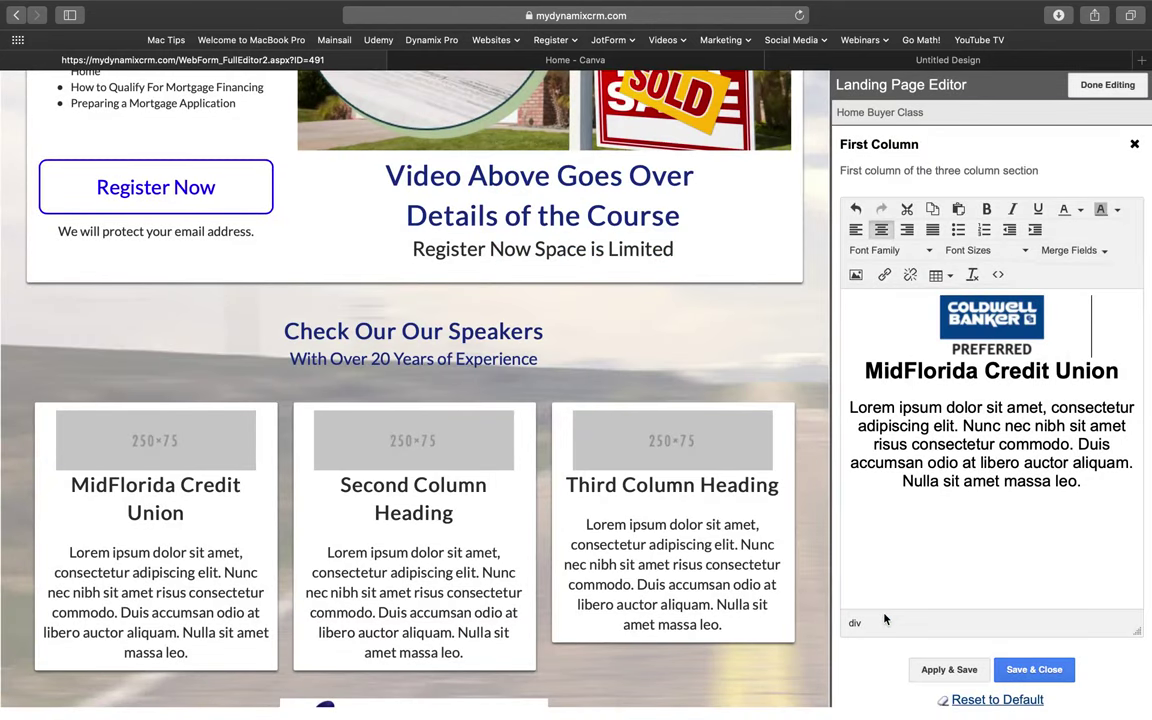
left_click(1034, 669)
scroll(607, 540, "down", 5)
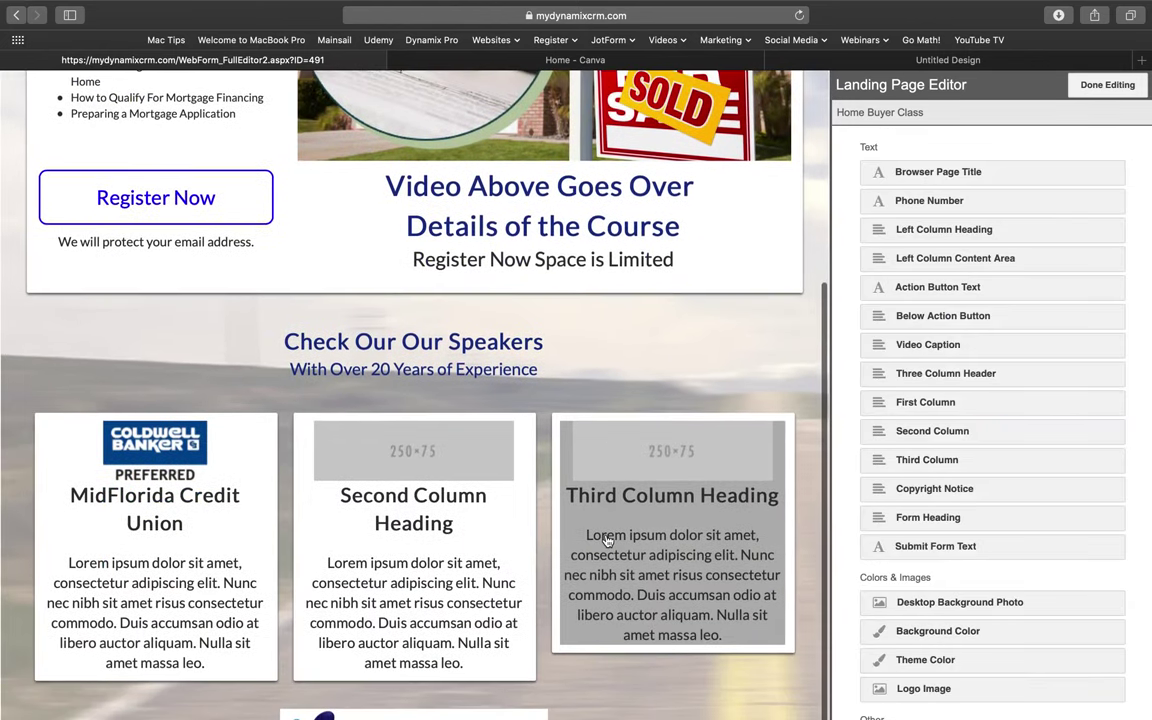